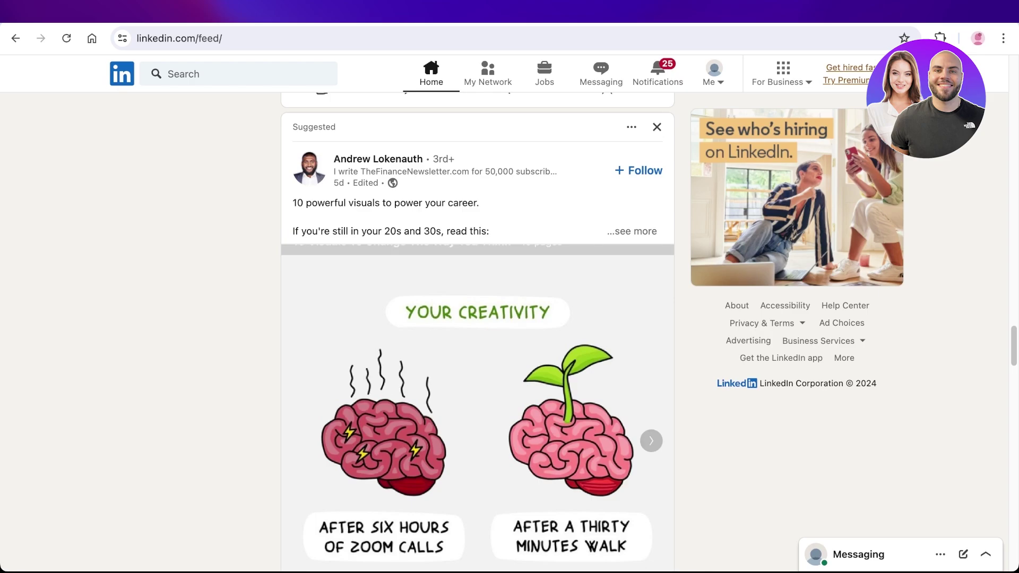
Open LinkedIn's free job posting form from the Me menu's For Business options
scroll(477, 372, "down", 1)
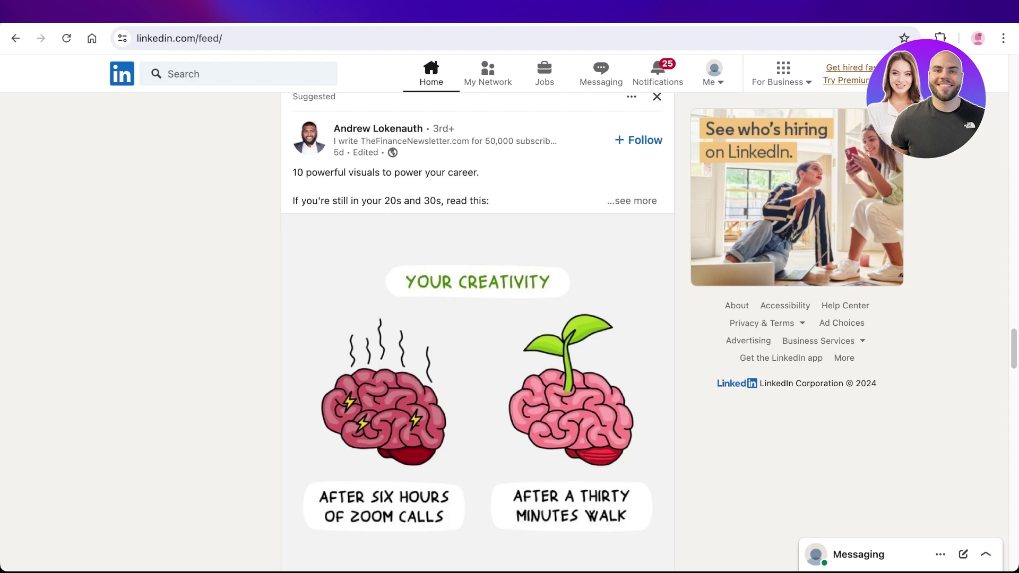
mouse_move(477, 372)
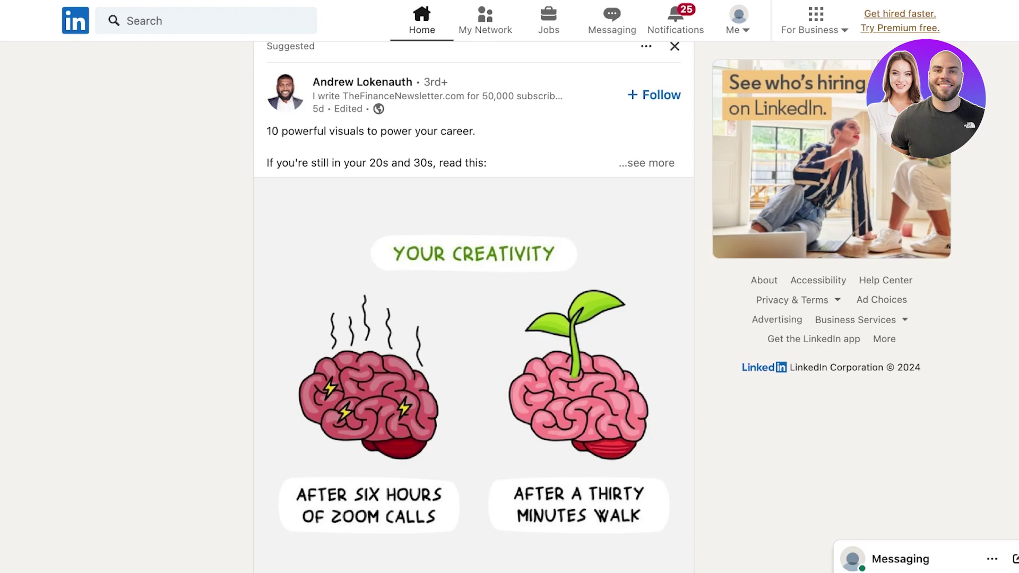
scroll(474, 308, "up", 1)
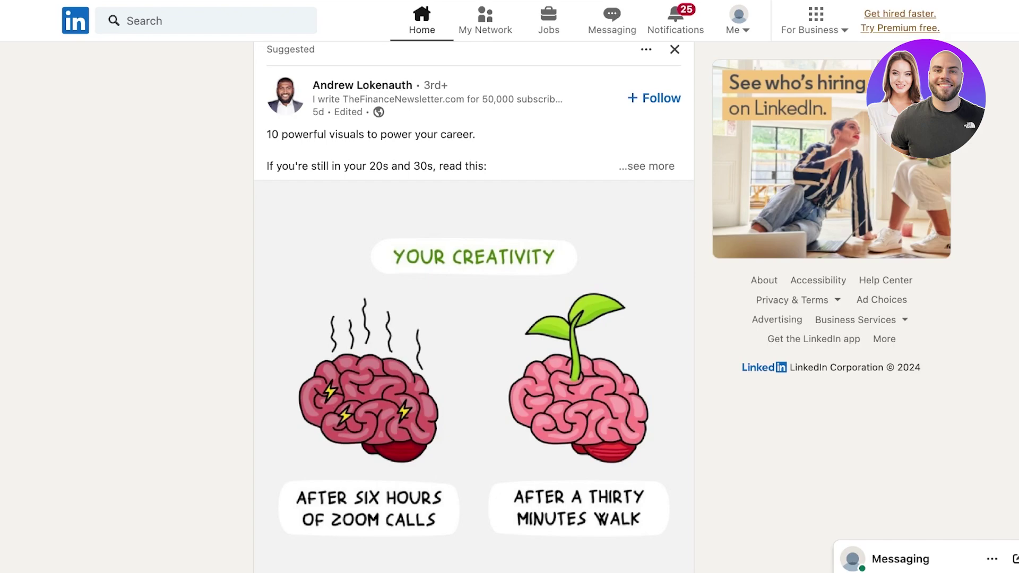
left_click(736, 22)
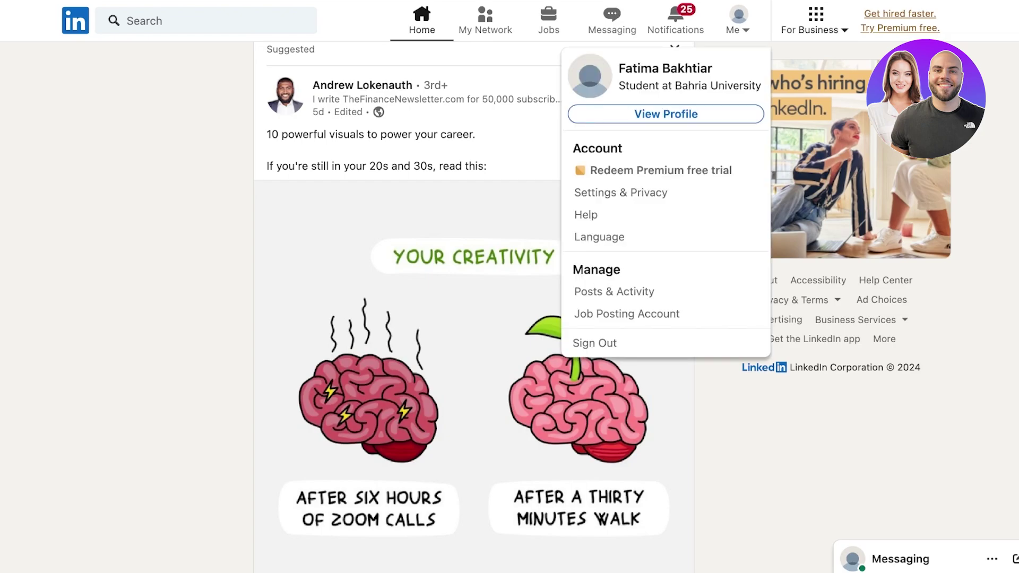
left_click(814, 21)
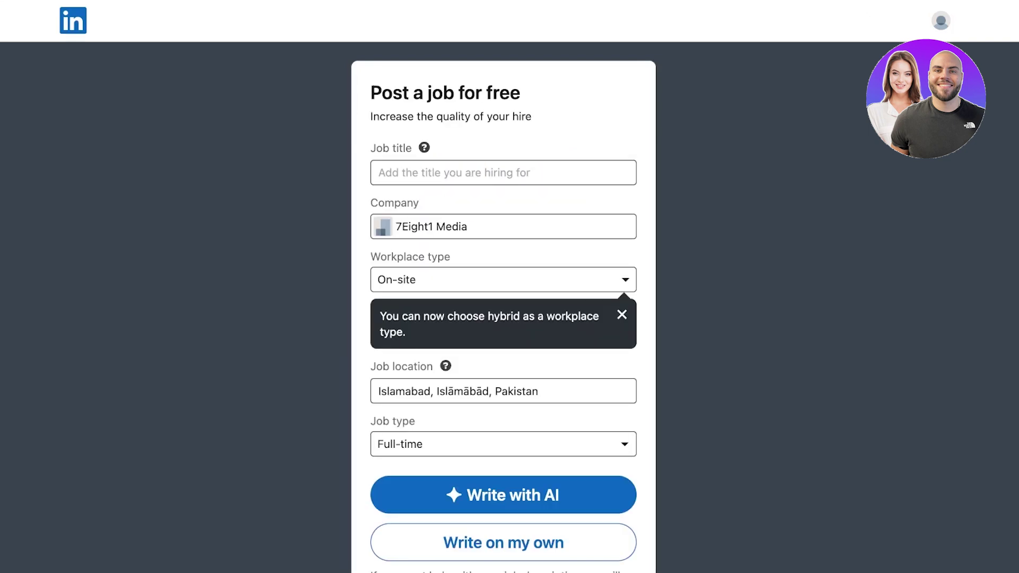
Change the company to Lilys Design Studio and enter the job title Project Manager
left_click(468, 227)
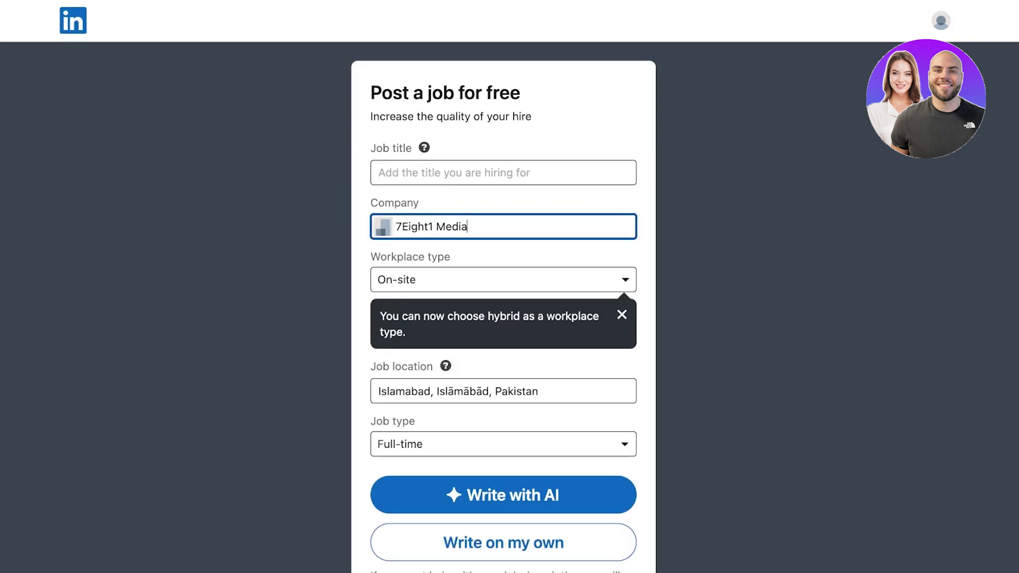
key("shift+alt+Left")
key("shift+alt+Left")
key("BackSpace")
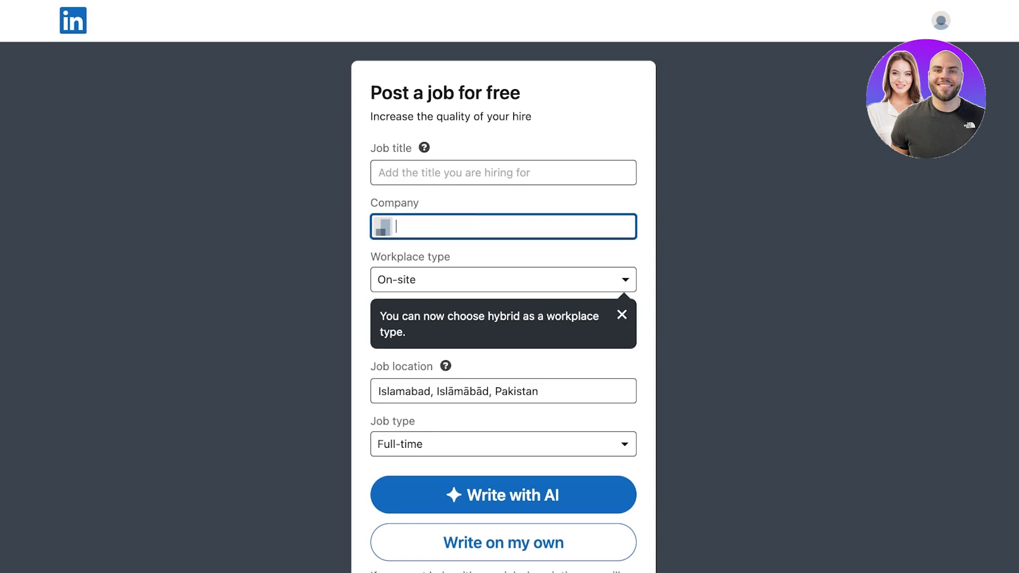
type("Lilys")
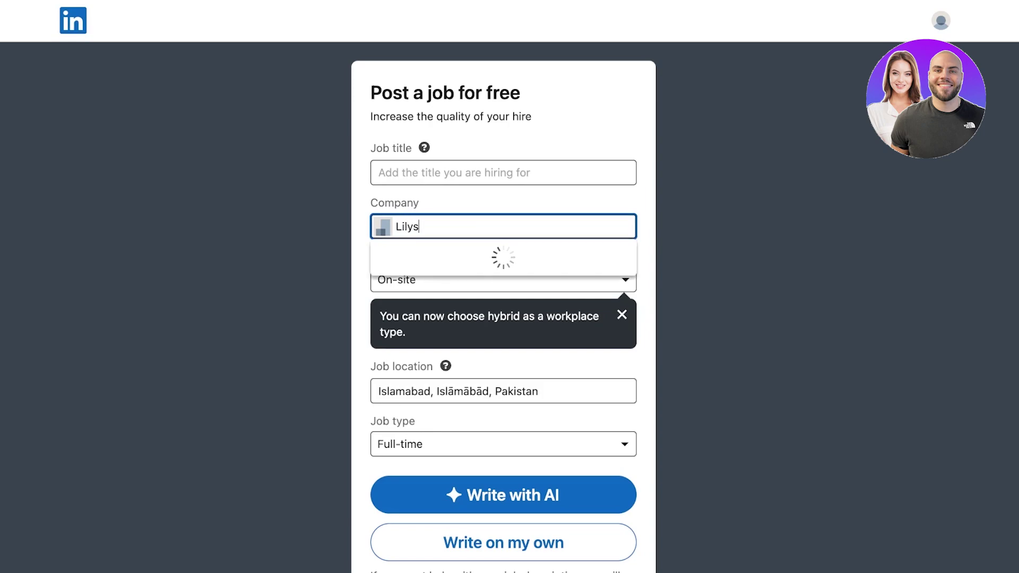
type(" Design Studio")
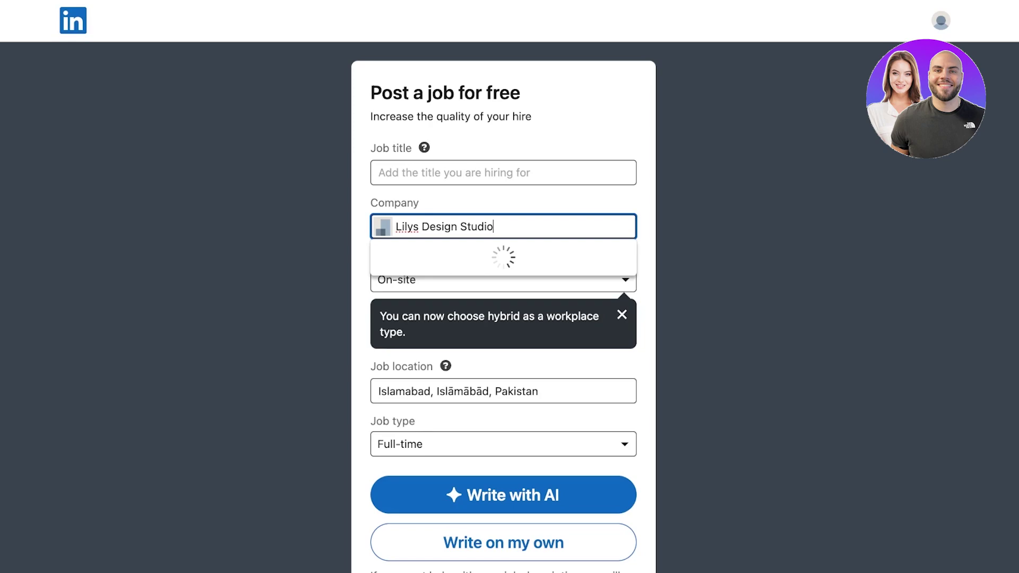
left_click(503, 173)
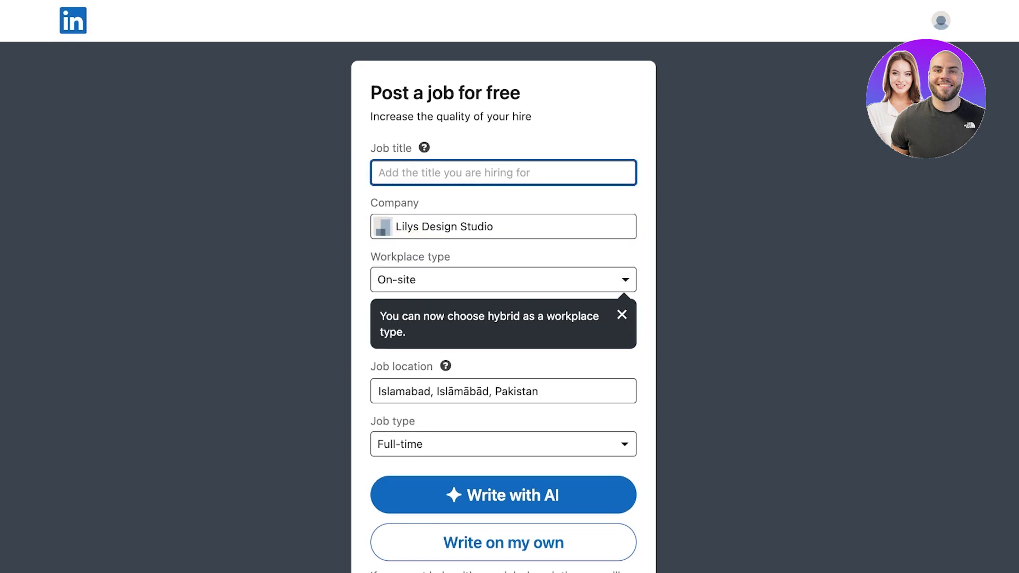
type("A")
key("BackSpace")
type("P")
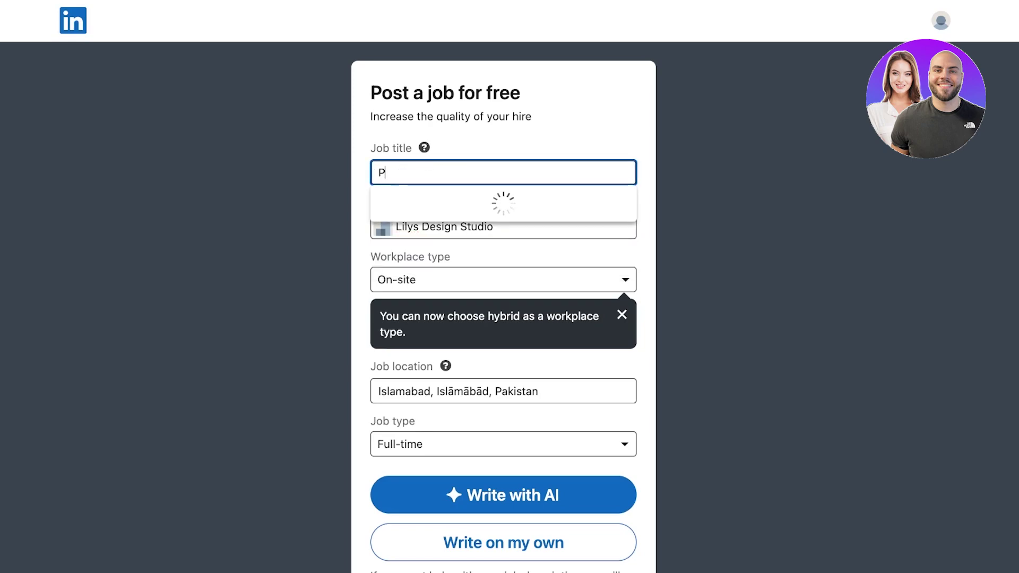
type("roject Manager")
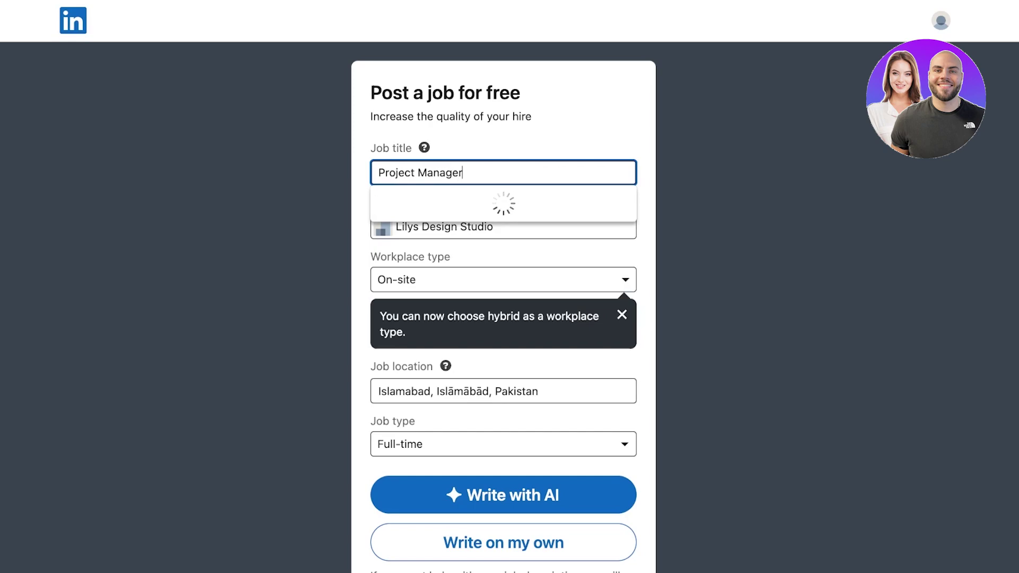
Set the workplace type to Hybrid and the job location to Toronto, Ontario, Canada
left_click(503, 280)
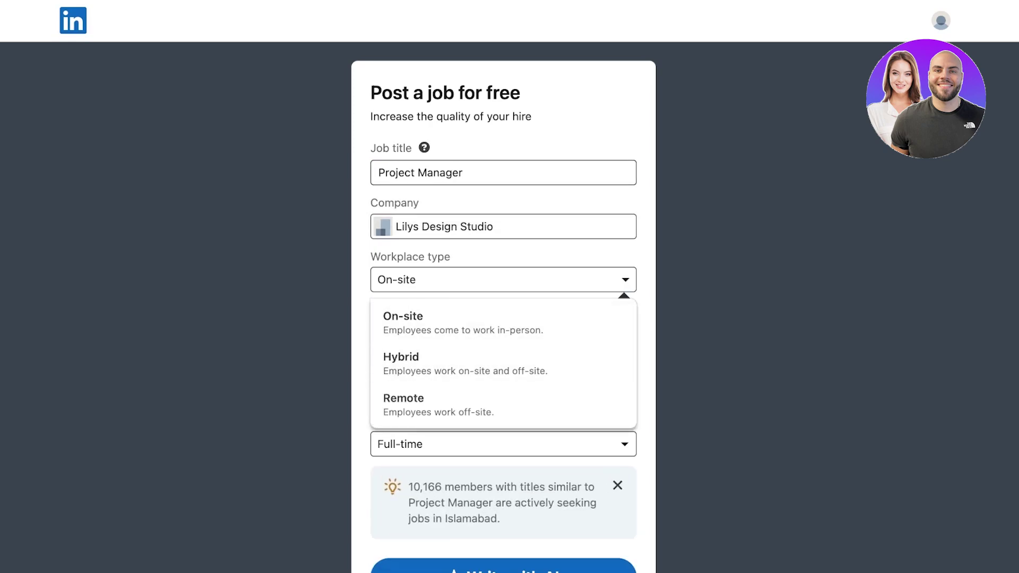
left_click(401, 362)
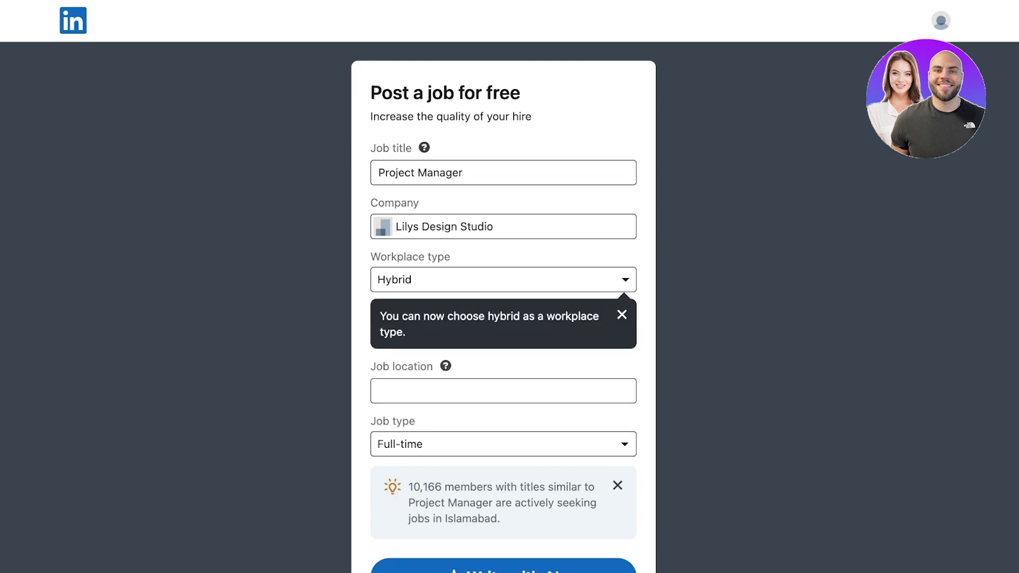
left_click(622, 314)
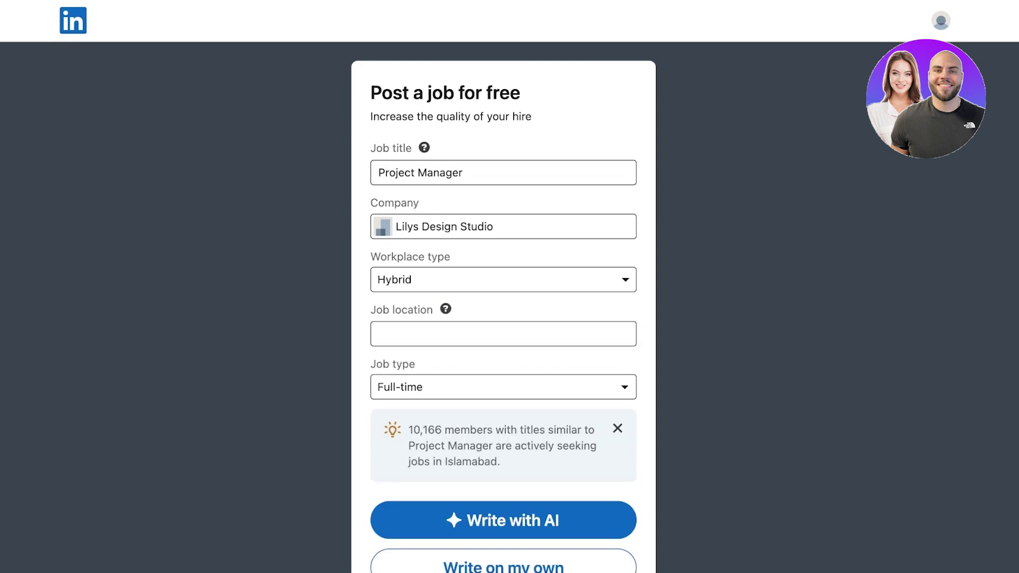
left_click(478, 334)
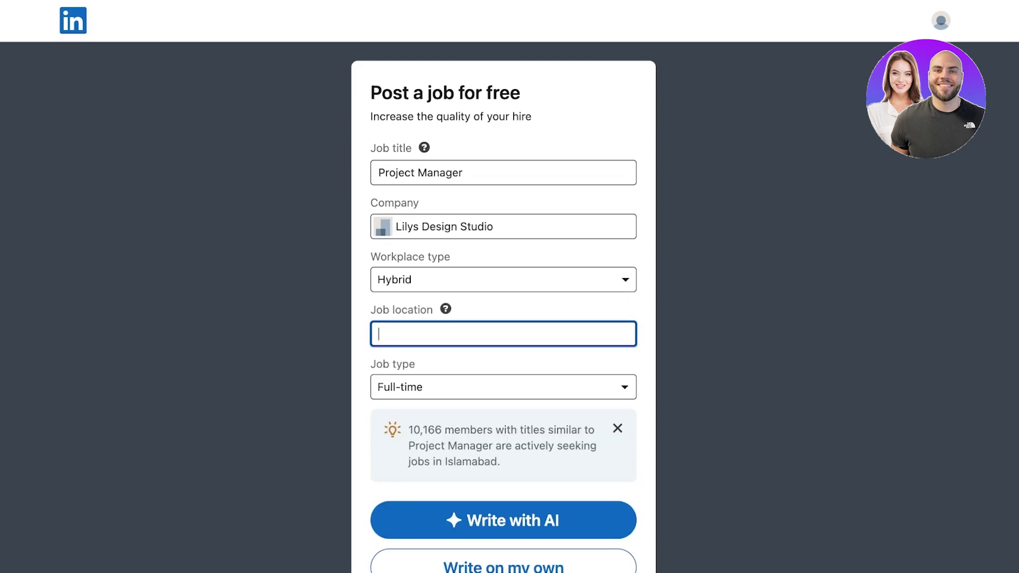
type("Islamabad")
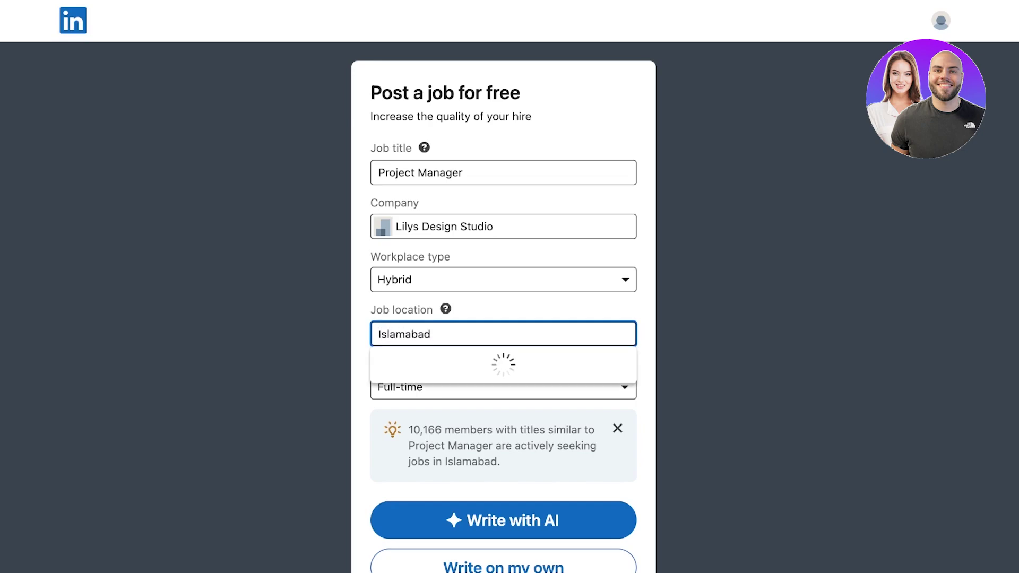
key("ctrl+a")
key("BackSpace")
type("Toronto")
key("Down")
key("Return")
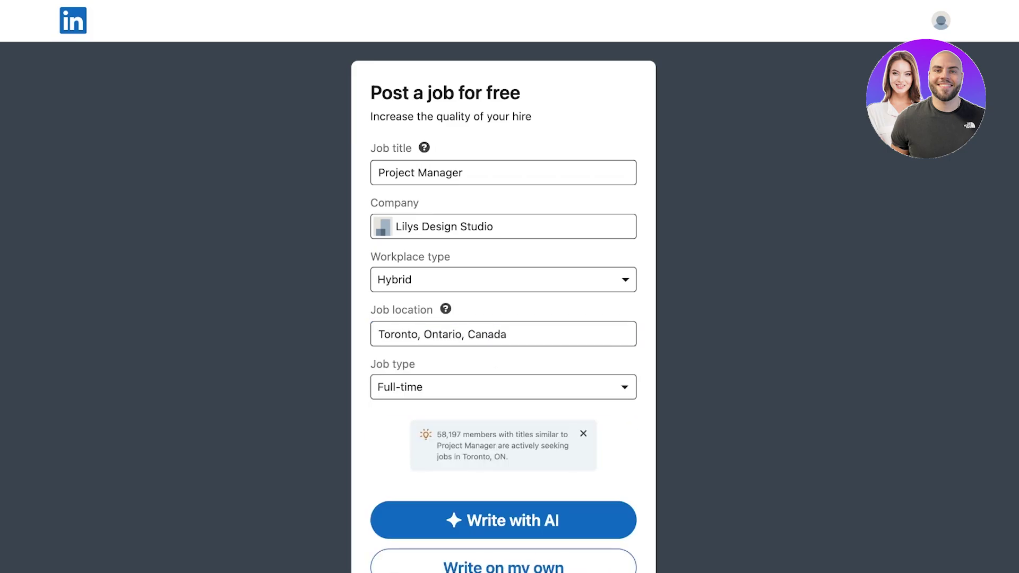
Open the job type dropdown and close it with Full-time still selected
key("Tab")
key("space")
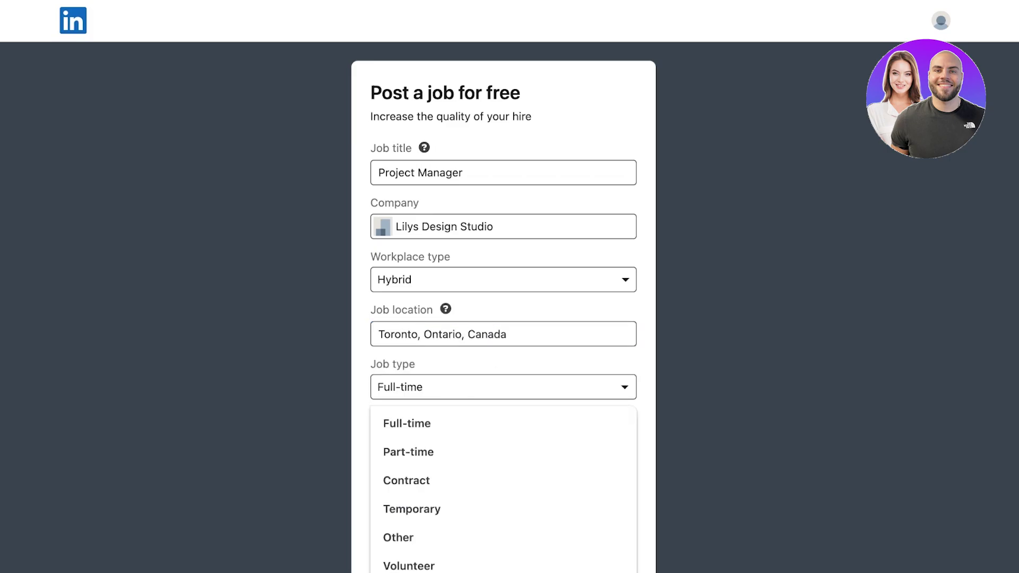
key("Return")
scroll(510, 286, "down", 5)
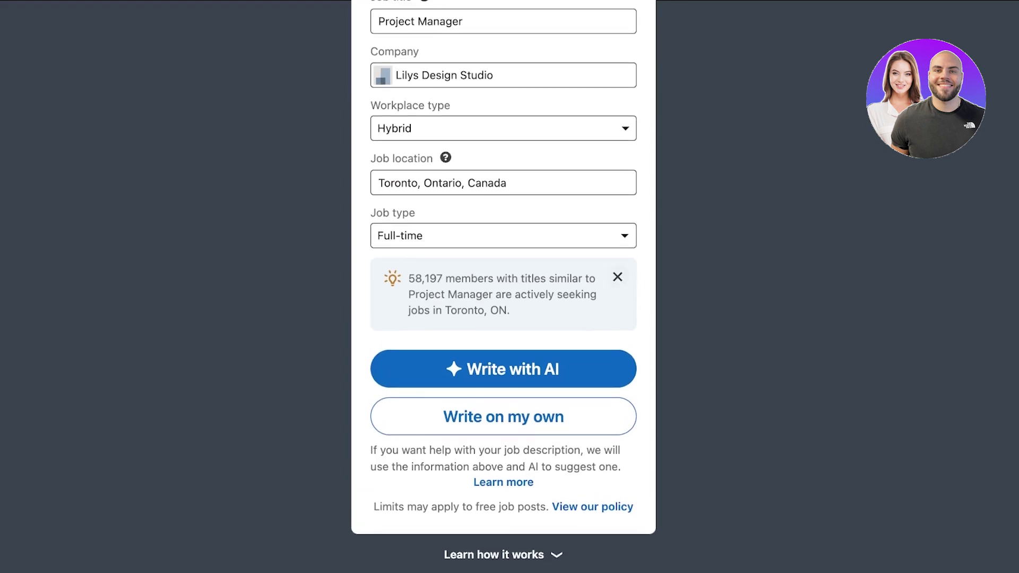
Browse Part-time, Contract, Temporary and other job types, then settle back on Full-time
key("space")
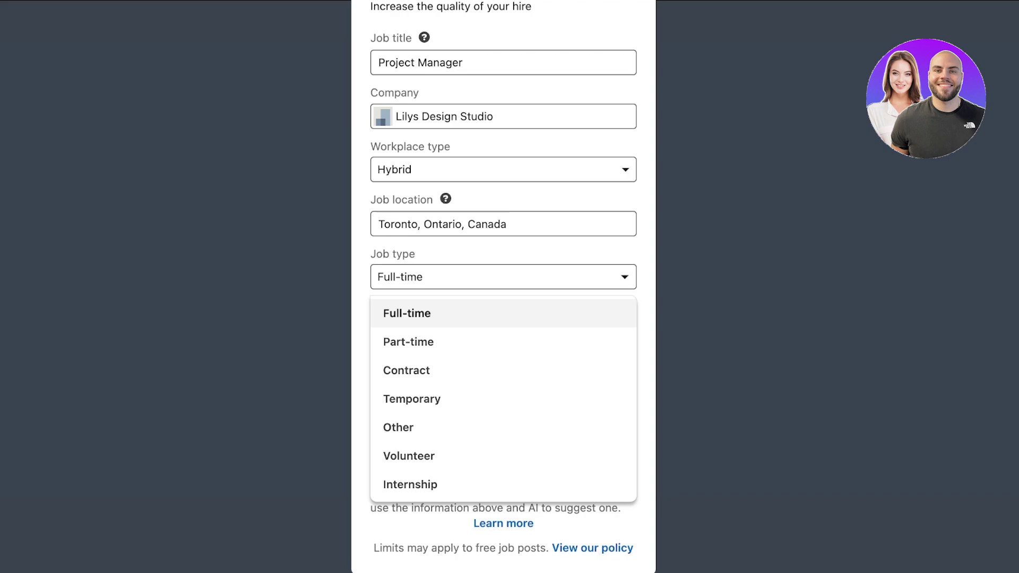
key("Down")
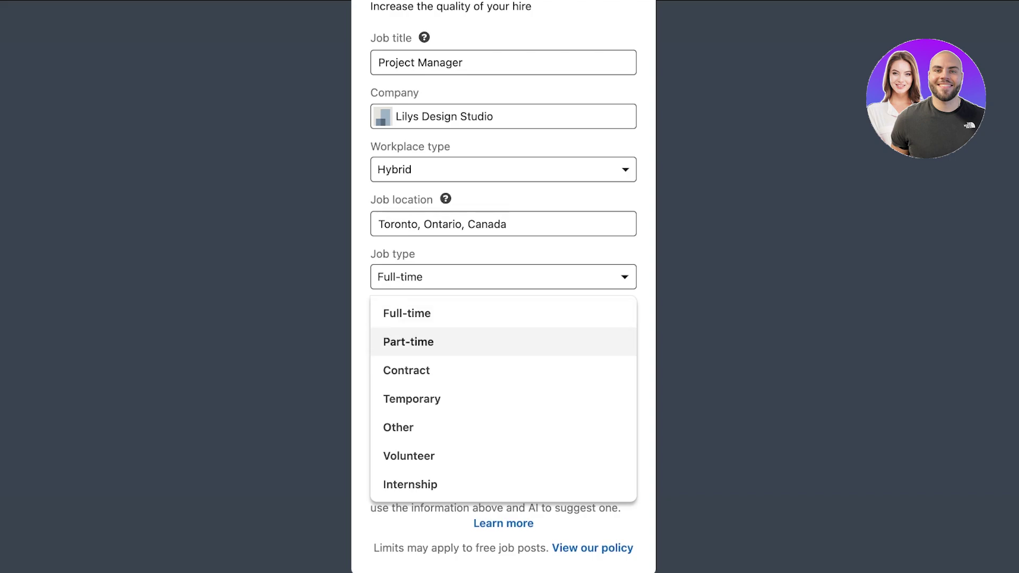
key("Down")
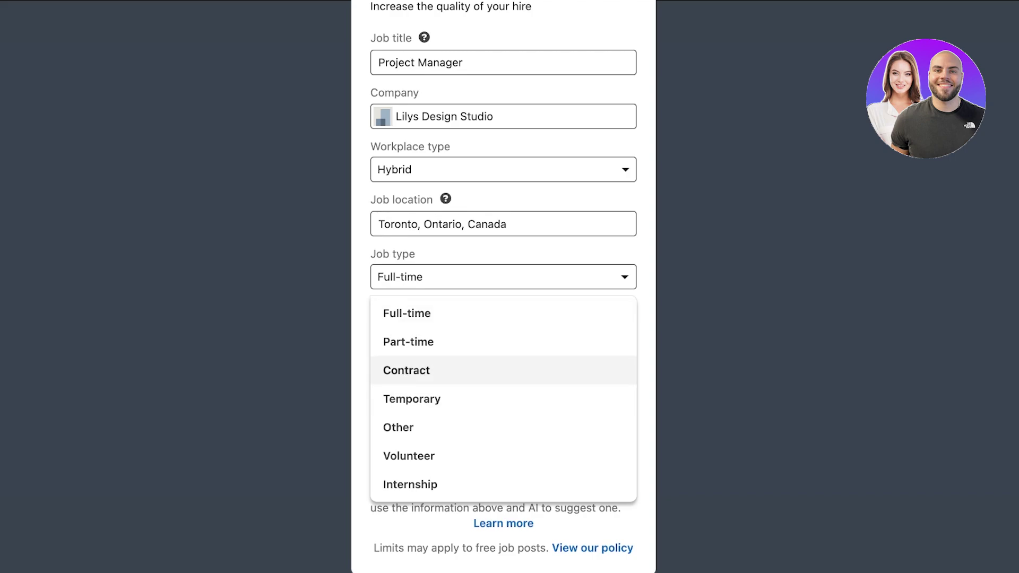
key("Down")
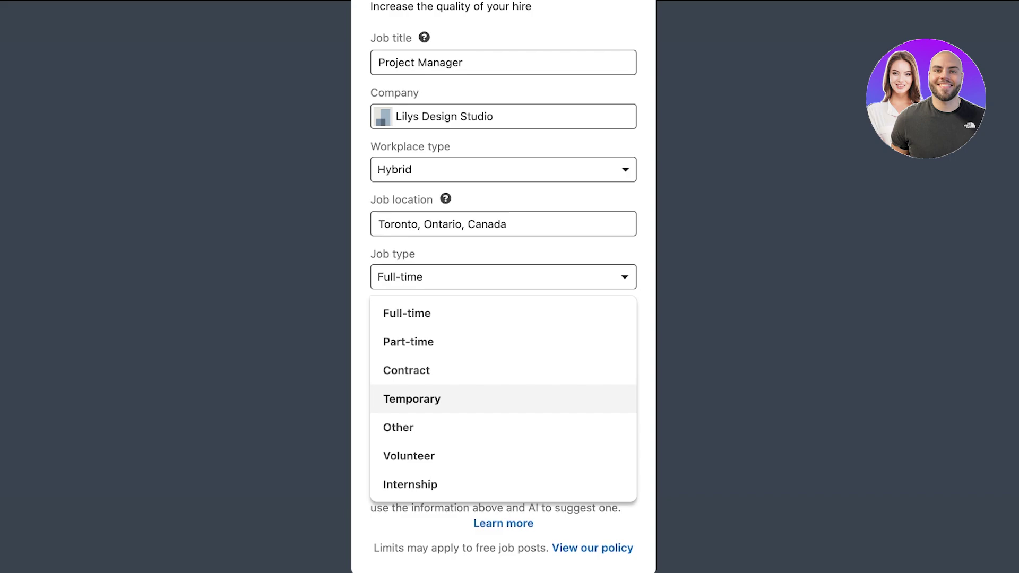
key("Down")
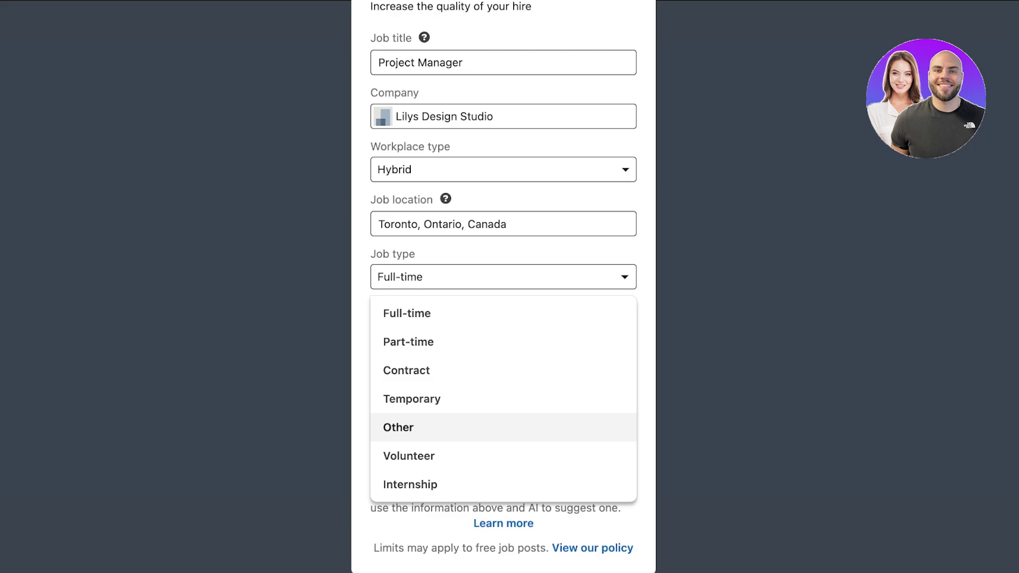
key("Up")
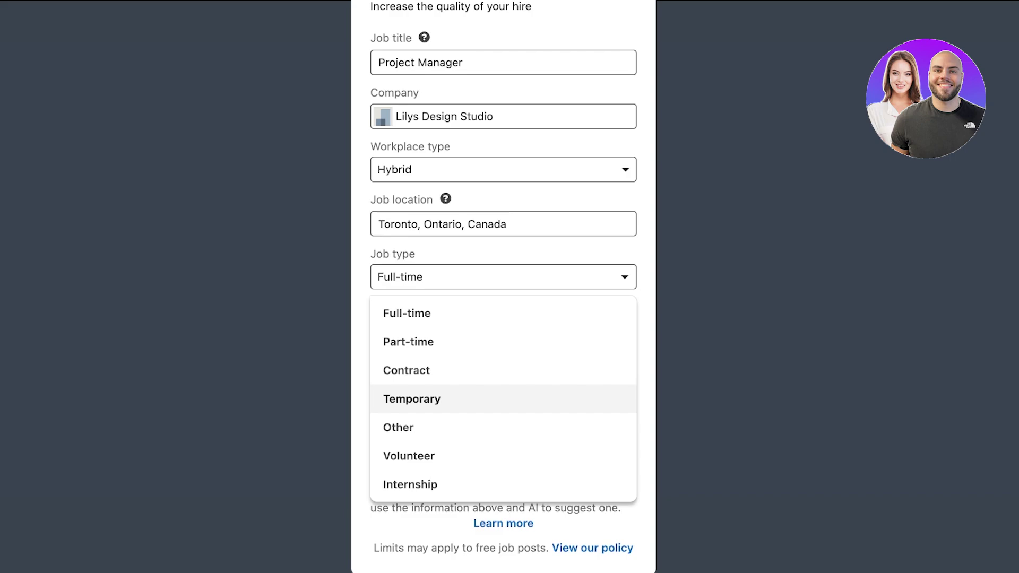
key("Down")
key("Down")
key("Down")
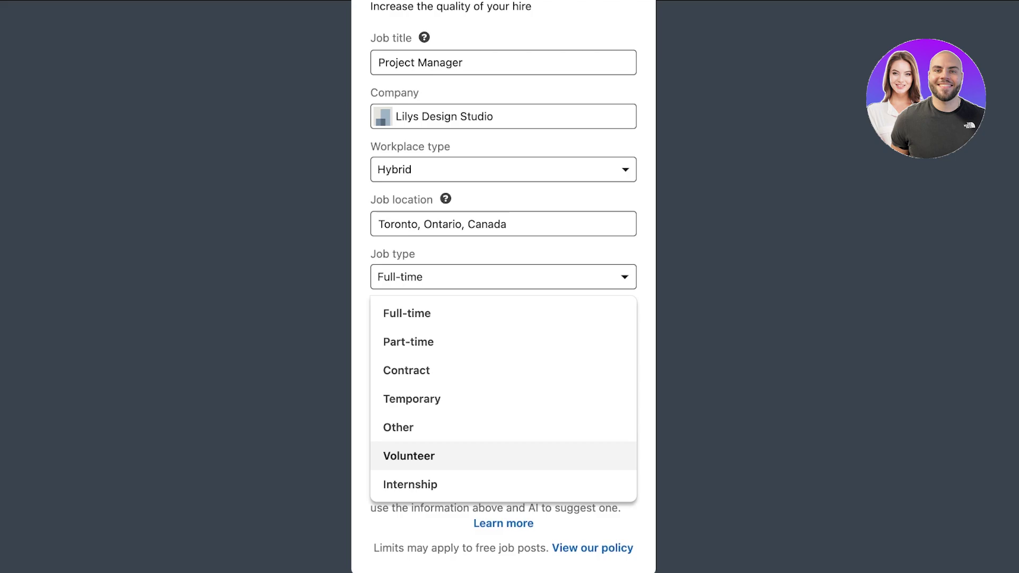
key("Up")
key("Down")
key("Up")
key("Up")
key("Up")
key("Up")
key("Up")
key("Up")
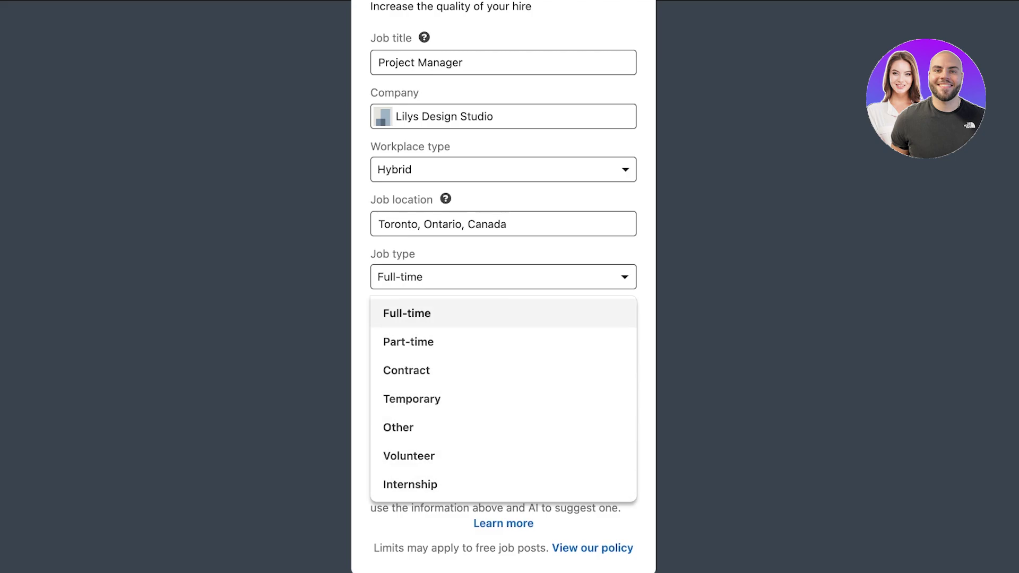
key("Return")
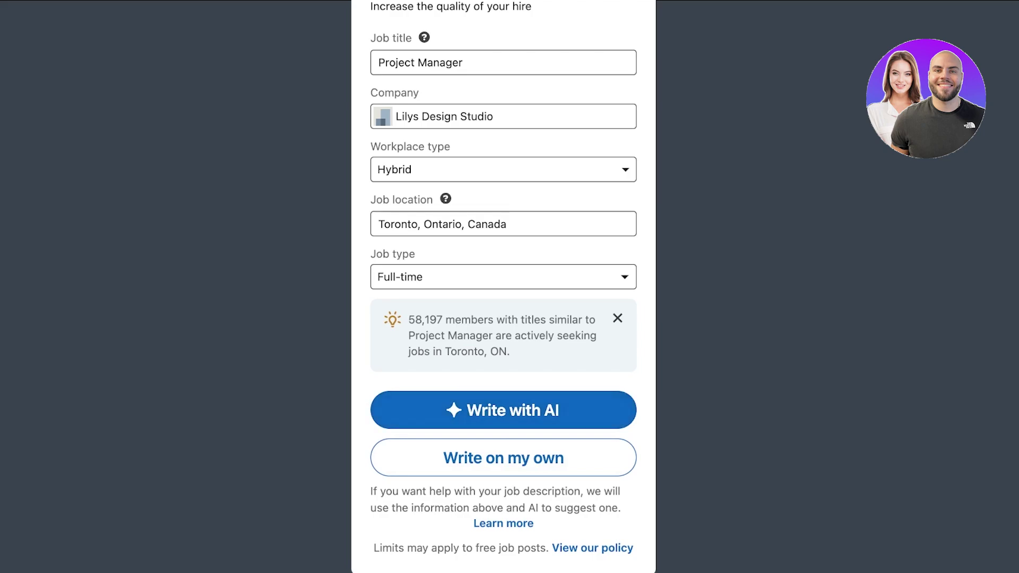
scroll(503, 286, "up", 1)
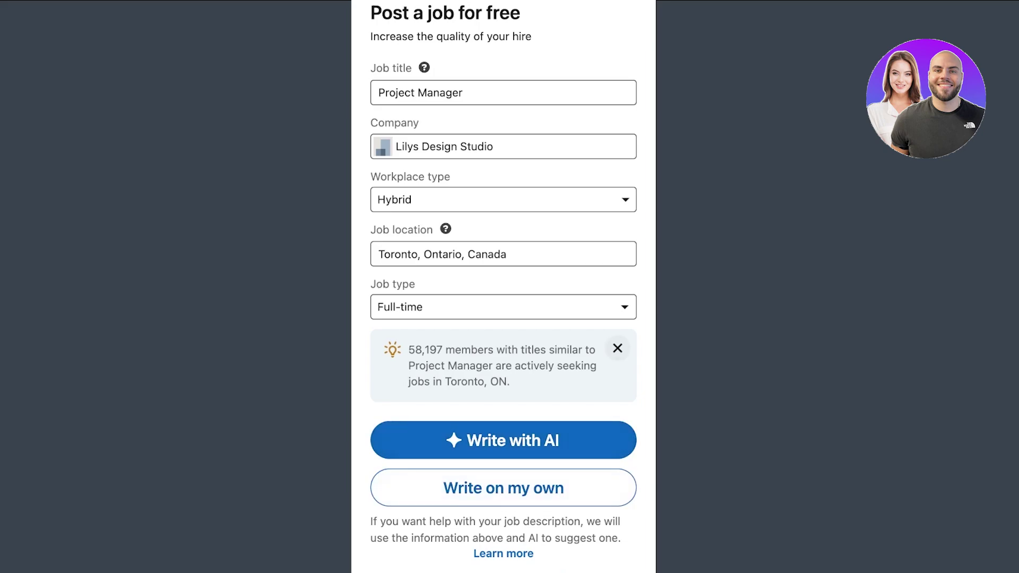
Dismiss the job seeker count tip and review the empty description and ten suggested skills
left_click(617, 348)
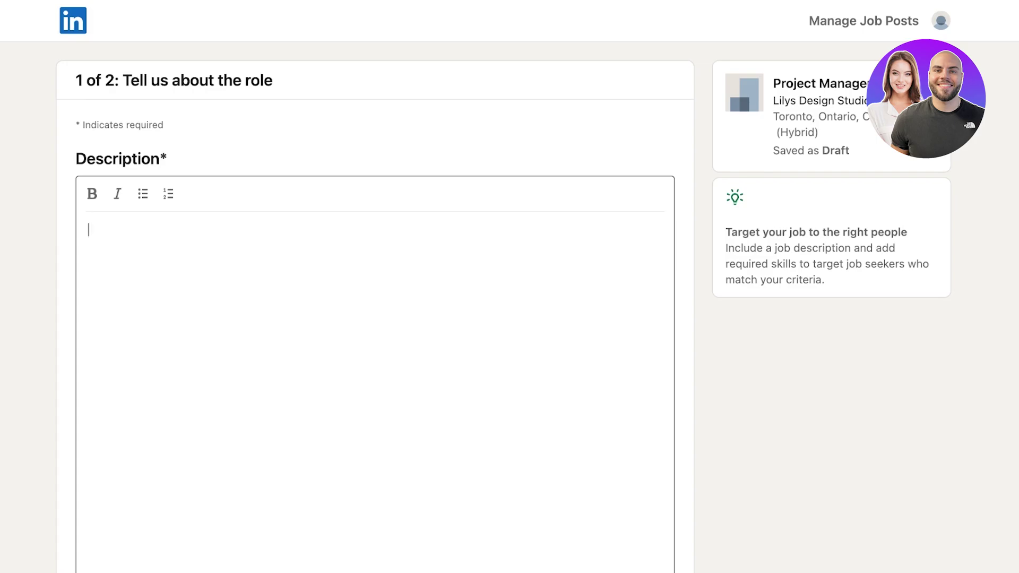
scroll(375, 318, "down", 10)
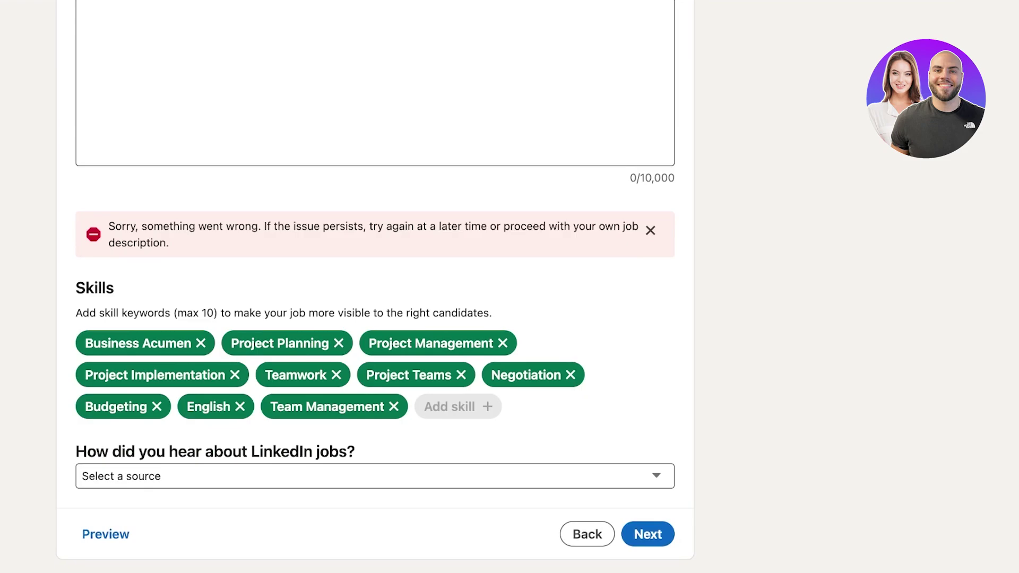
scroll(375, 287, "up", 10)
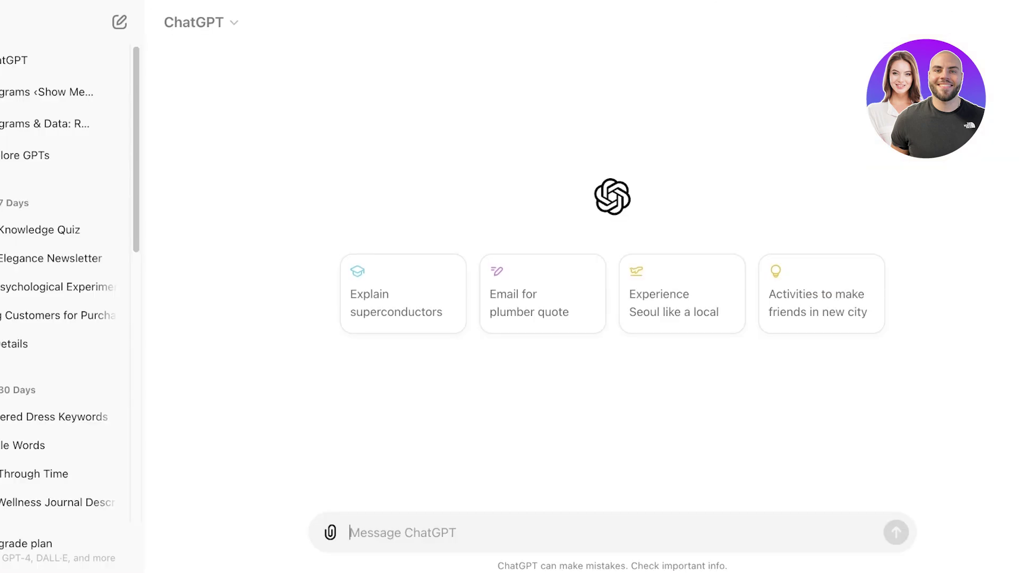
Ask ChatGPT to 'write a description for a project manager for a retail store launch' and read the reply
type("write a")
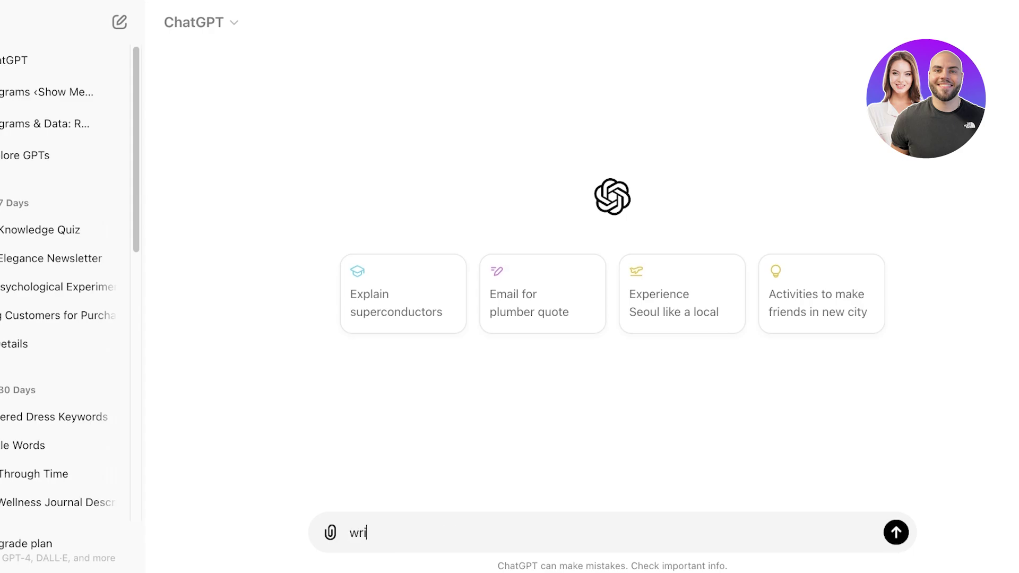
type("description for a ")
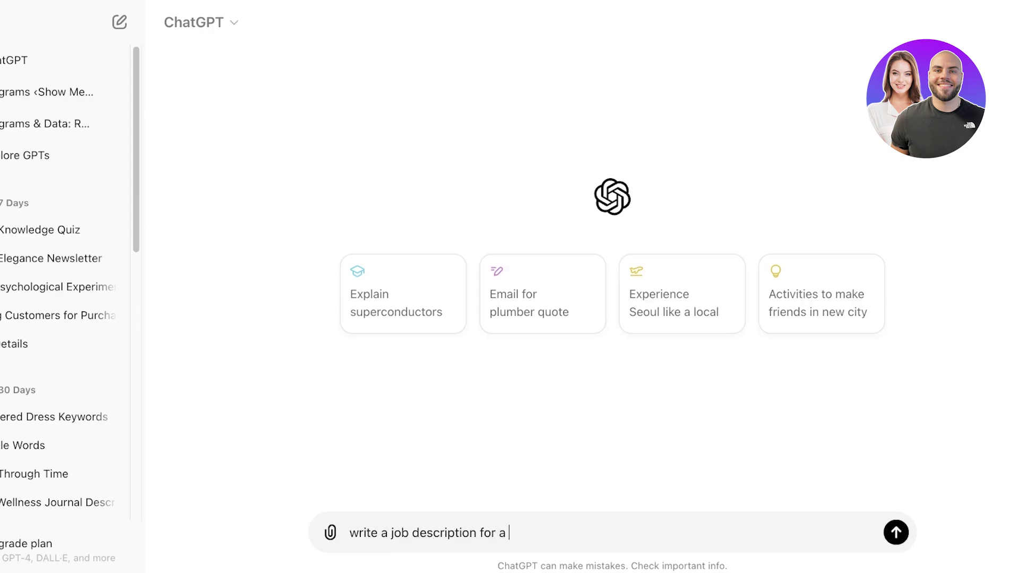
type("project manager for a ")
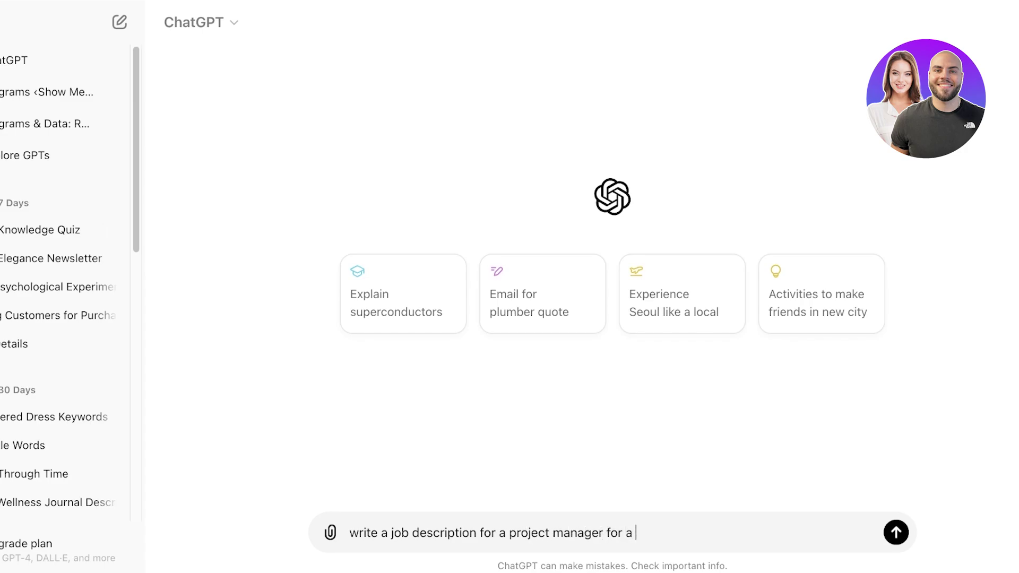
type("retail store launch")
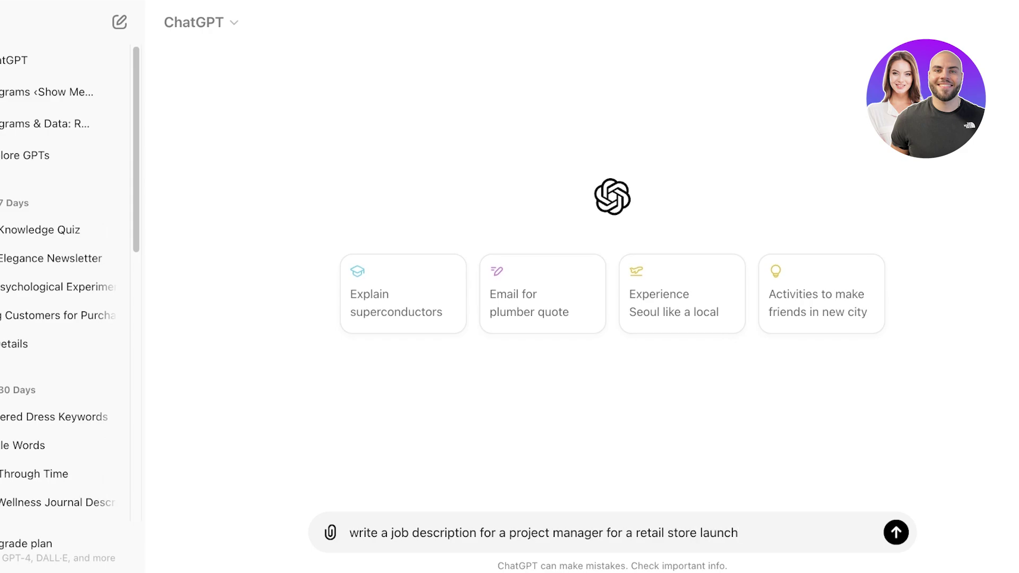
key("Return")
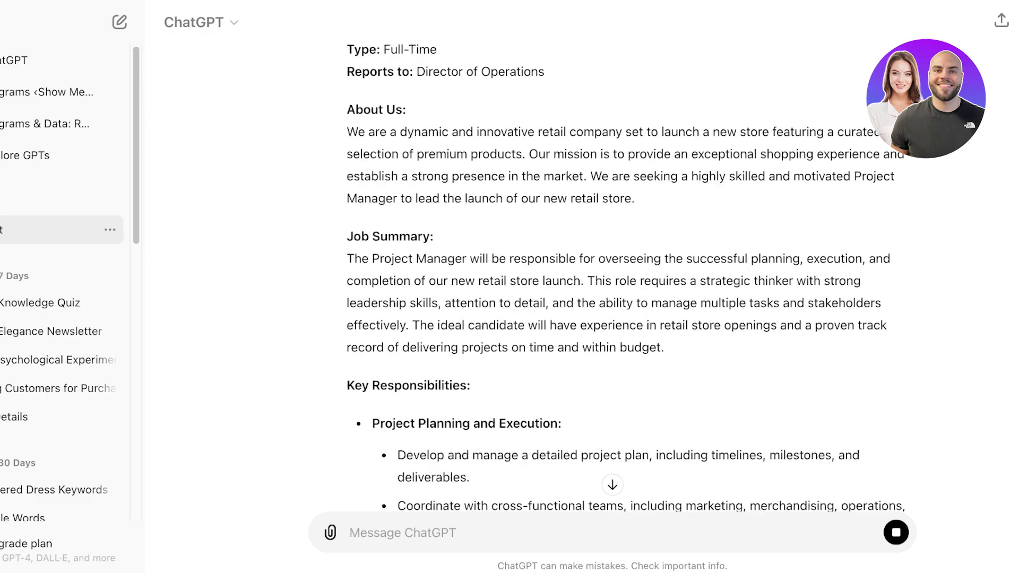
scroll(611, 275, "down", 5)
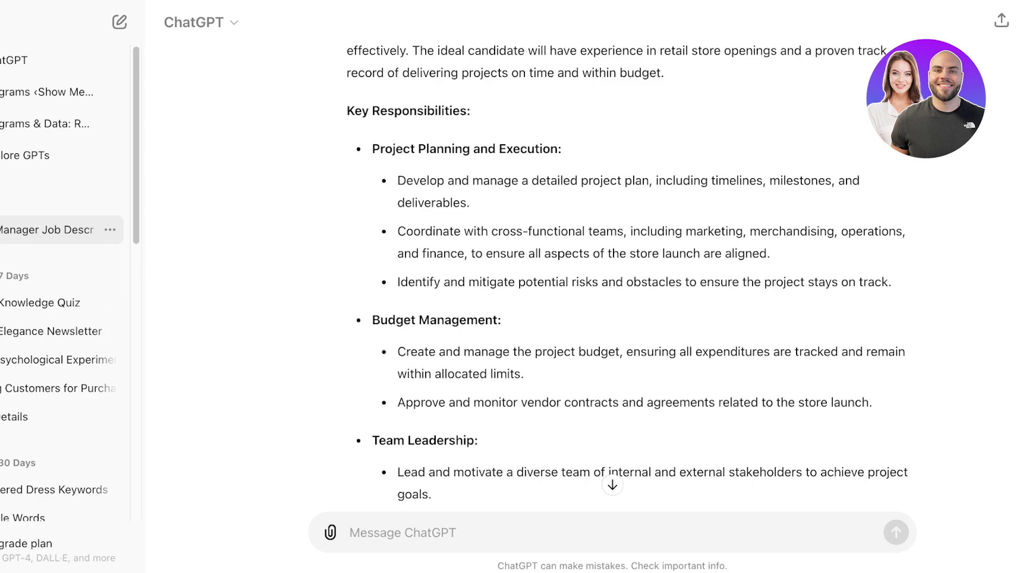
scroll(626, 276, "up", 2)
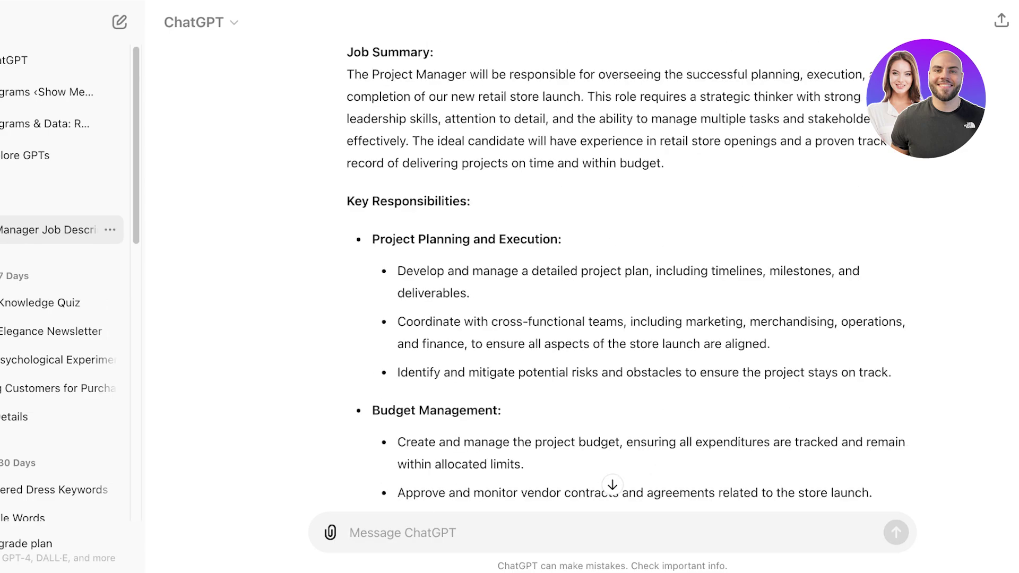
scroll(626, 274, "down", 1)
scroll(626, 273, "up", 6)
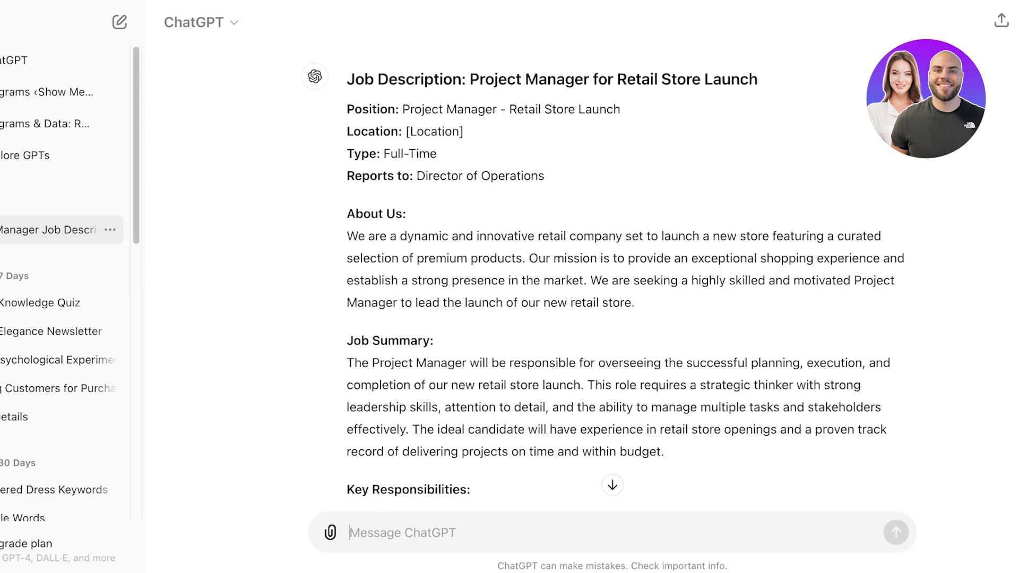
Paste ChatGPT's drafted job description into LinkedIn's Description editor and open the referral source question
left_click_drag(346, 214, 619, 214)
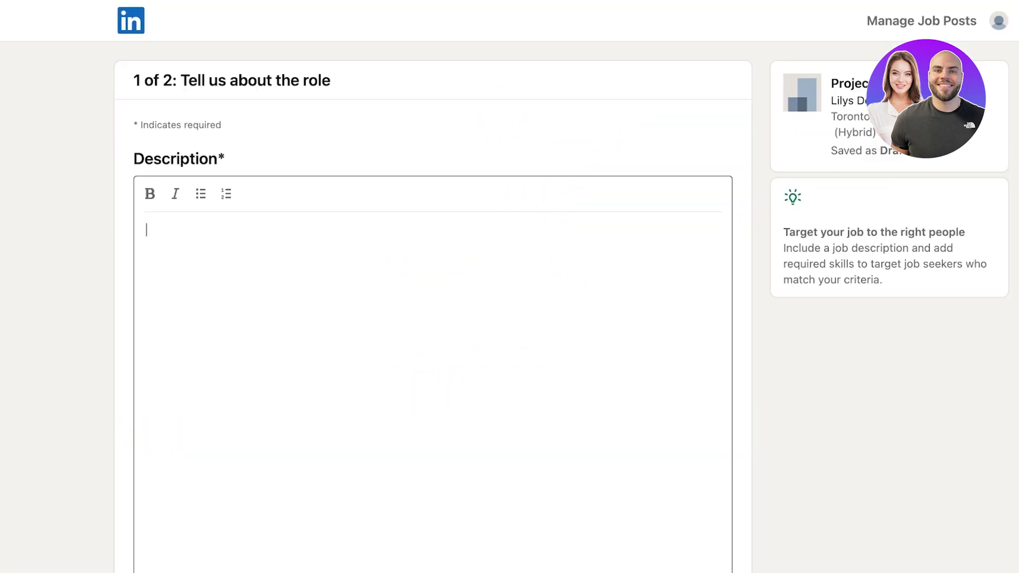
key("ctrl+v")
scroll(433, 287, "down", 10)
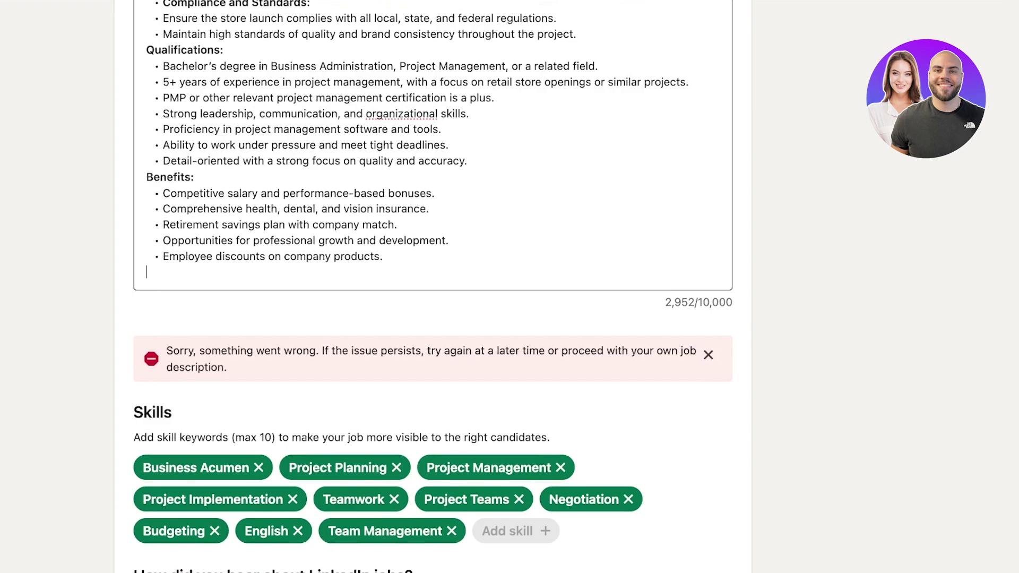
scroll(433, 286, "up", 1)
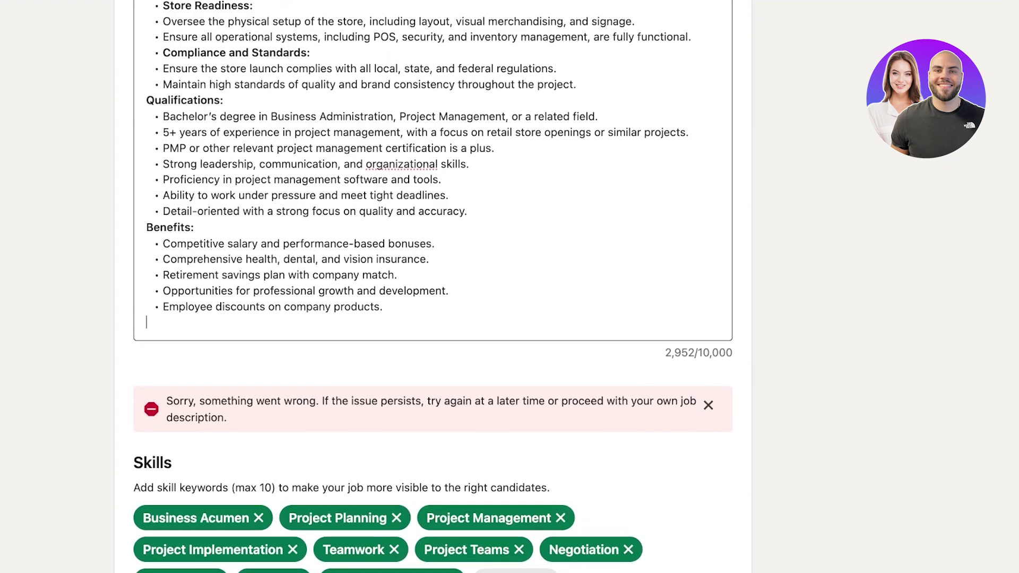
scroll(433, 287, "up", 3)
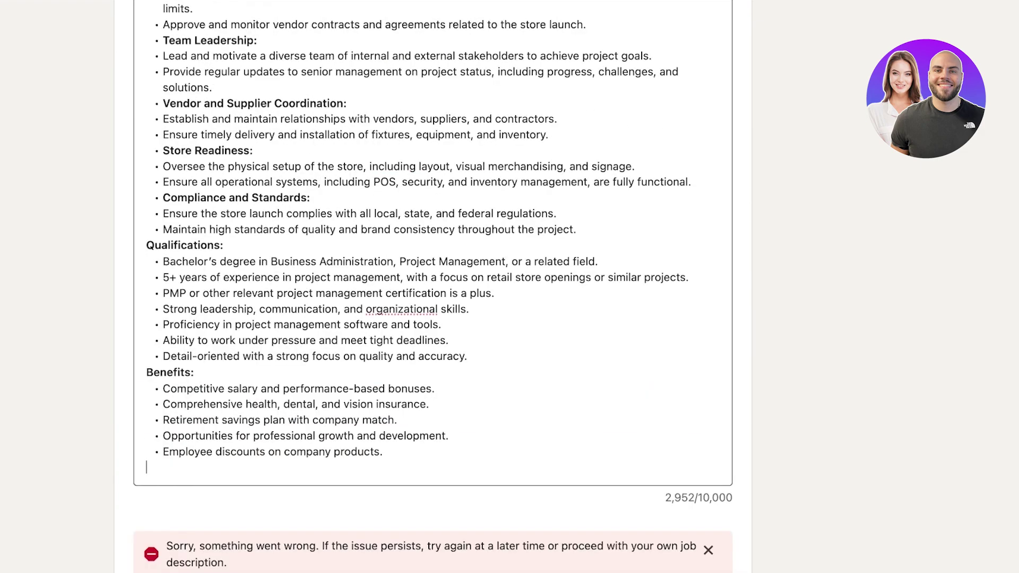
scroll(433, 286, "down", 6)
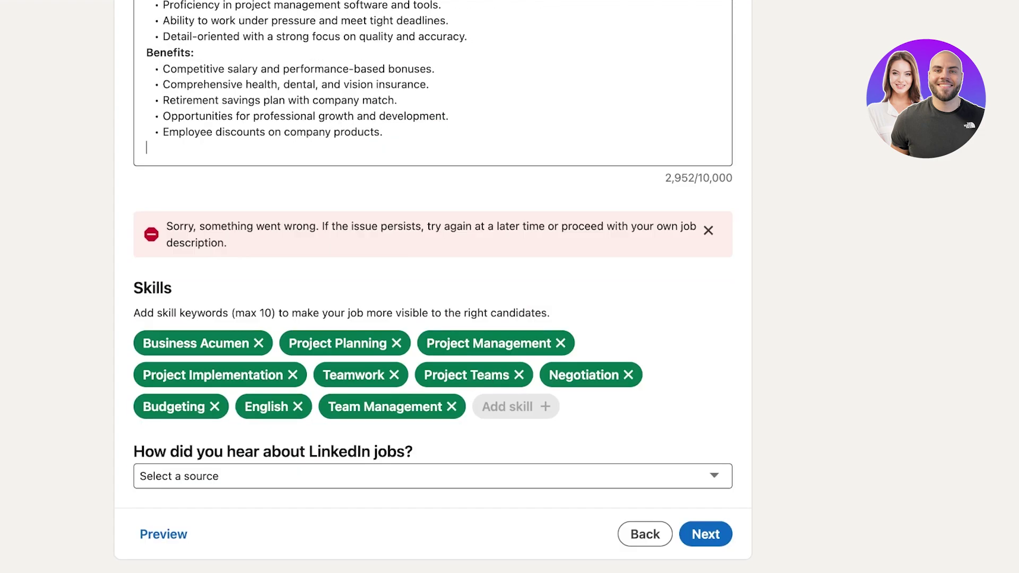
left_click(318, 476)
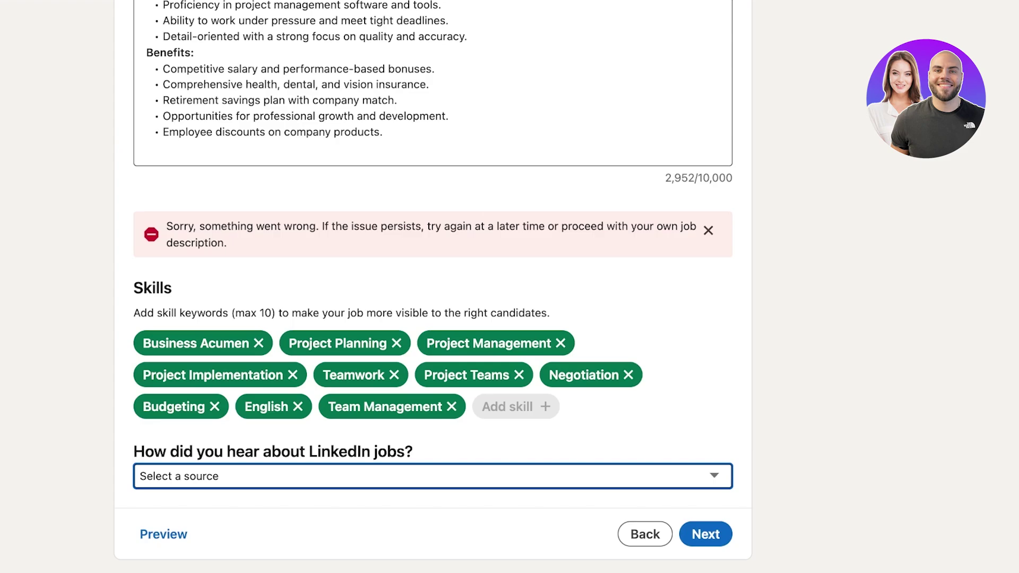
Set the referral source to TV, remove Negotiation, and briefly add then remove Product Design
key("t")
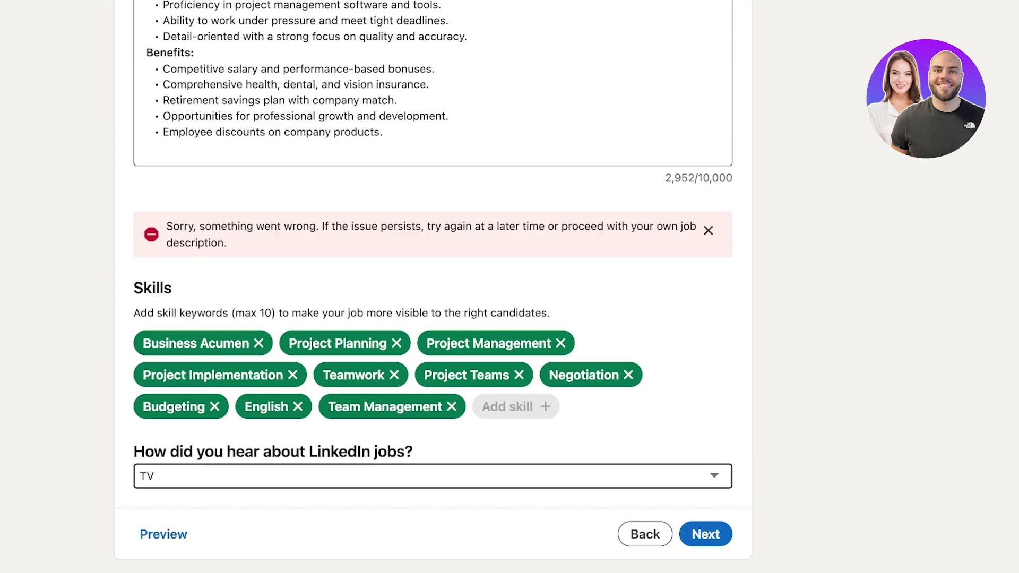
key("Tab")
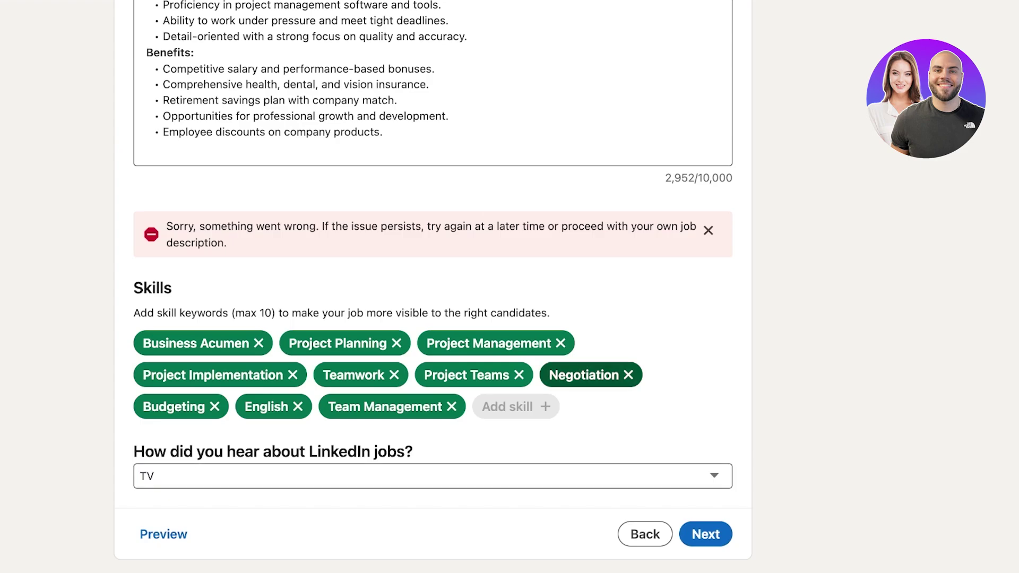
key("Return")
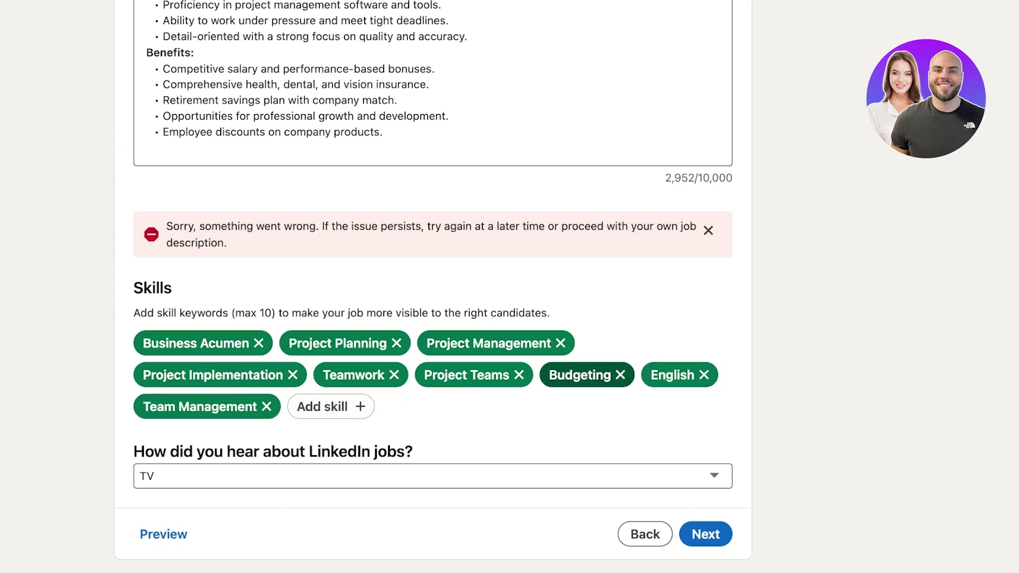
key("Tab")
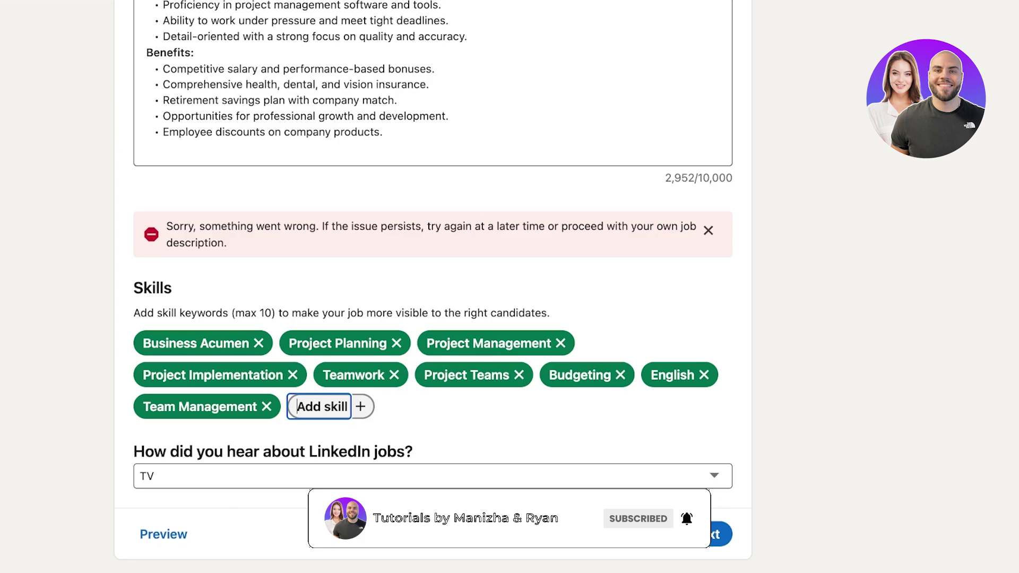
type("design")
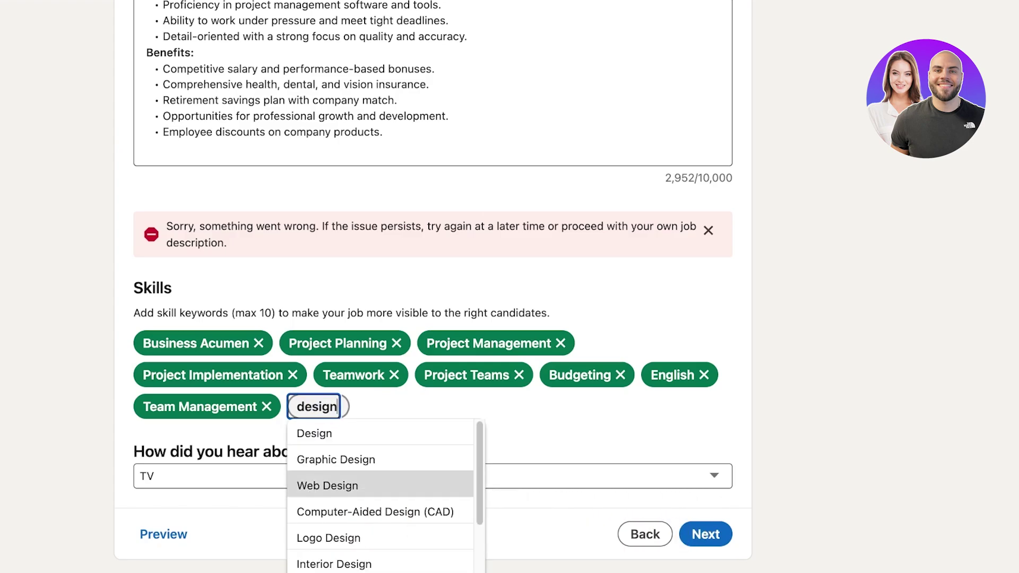
scroll(380, 494, "down", 3)
left_click(329, 525)
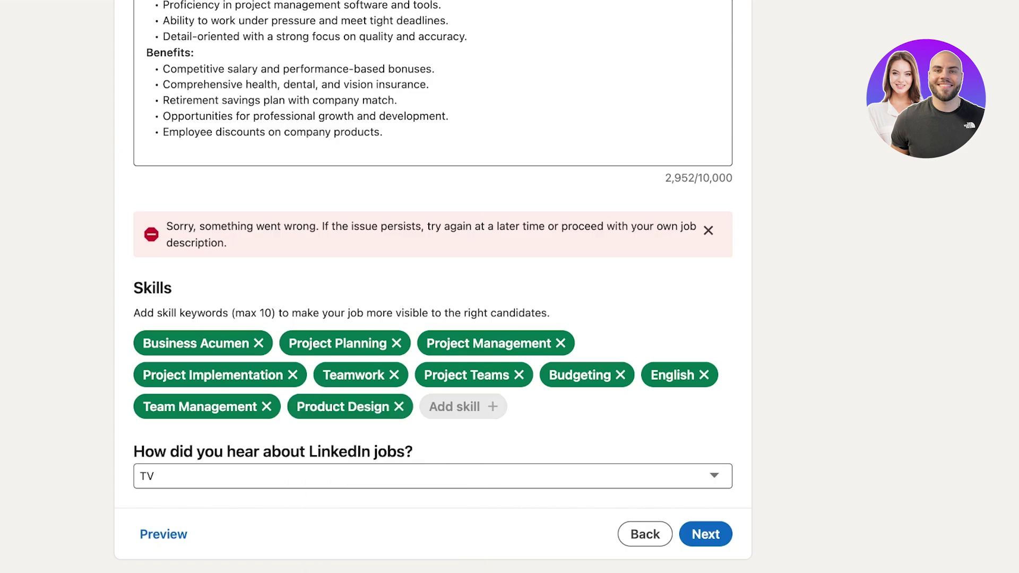
left_click(398, 407)
Add New Store Development as a skill from the 'Store de' search
left_click(318, 407)
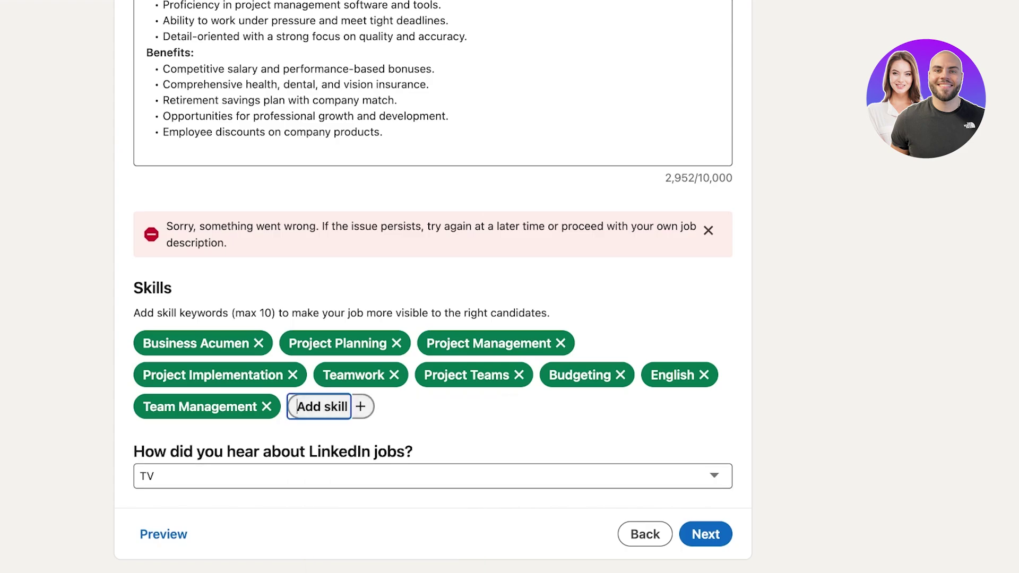
type("Store des")
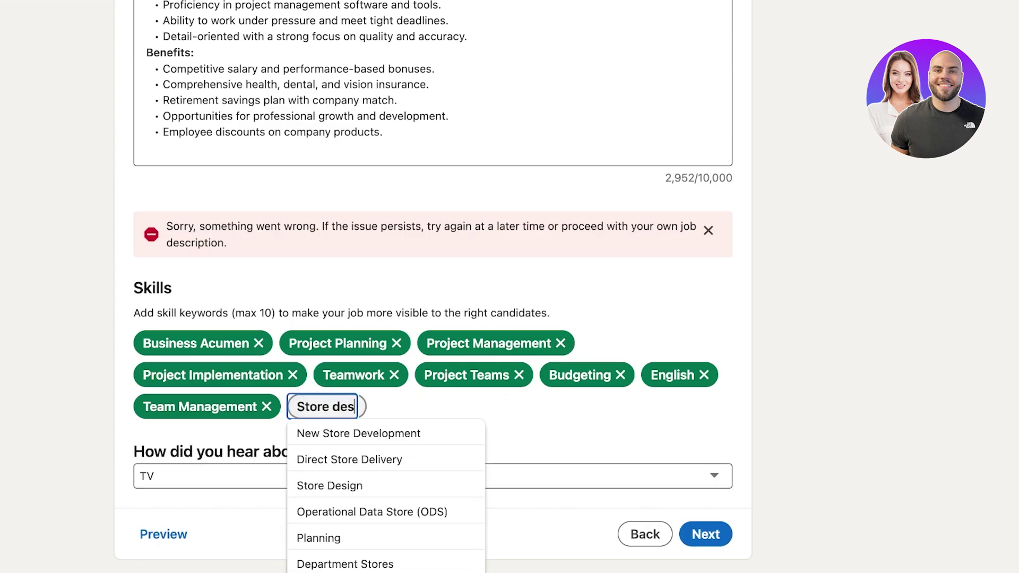
key("BackSpace")
key("BackSpace")
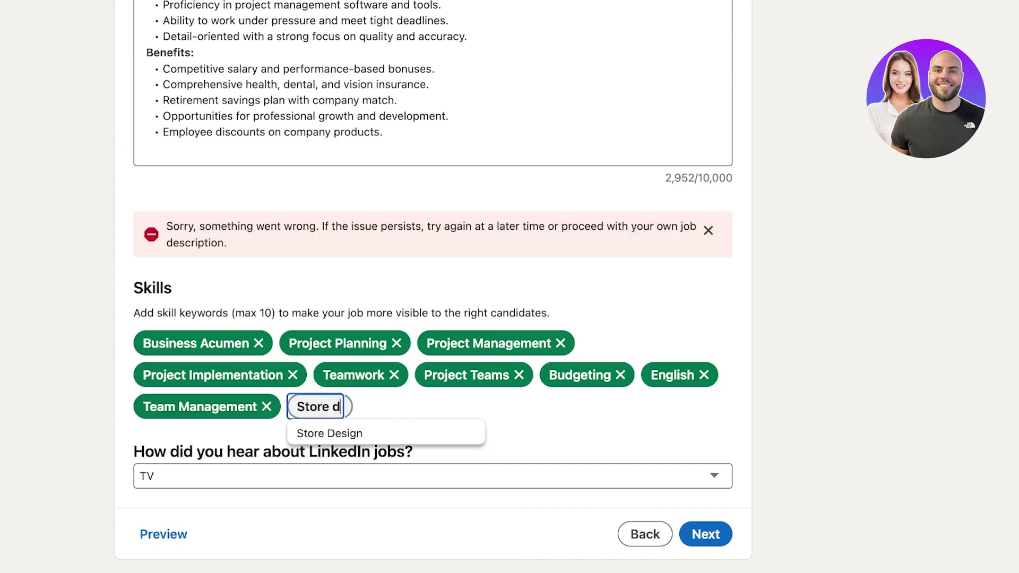
left_click(357, 432)
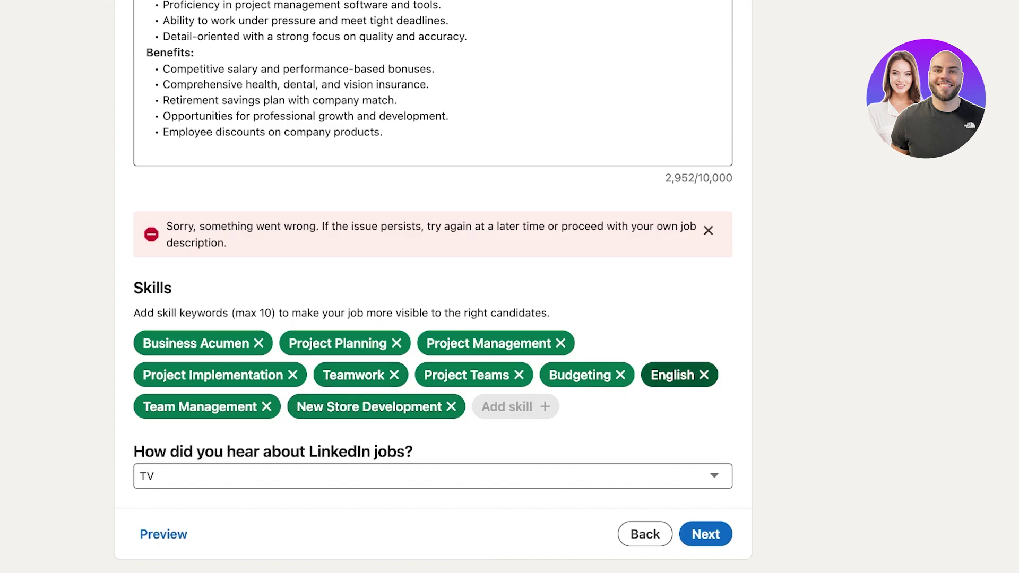
Remove the English and Budgeting skills, then re-add Budgeting from the skill search
left_click(704, 375)
left_click(620, 374)
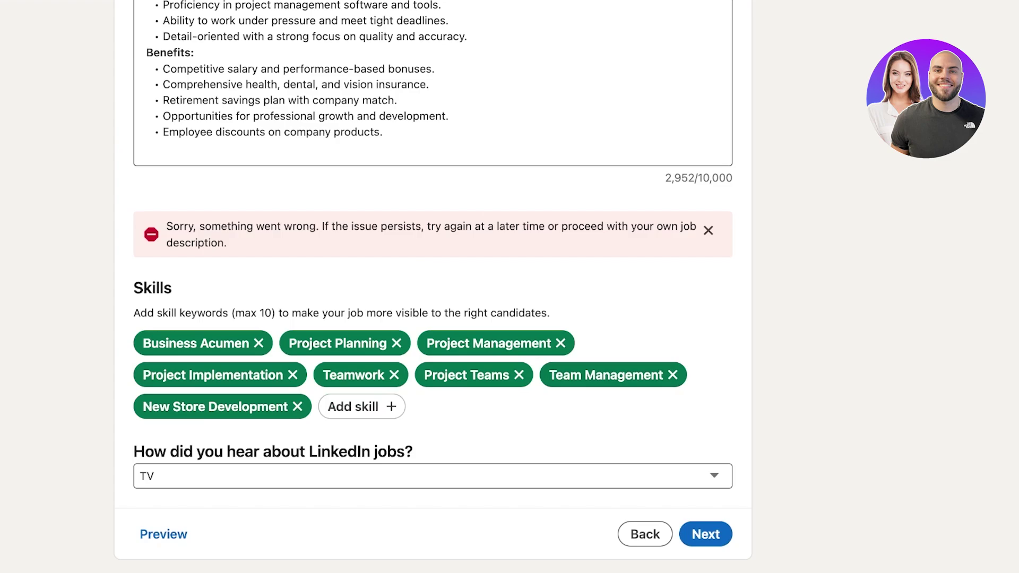
left_click(353, 407)
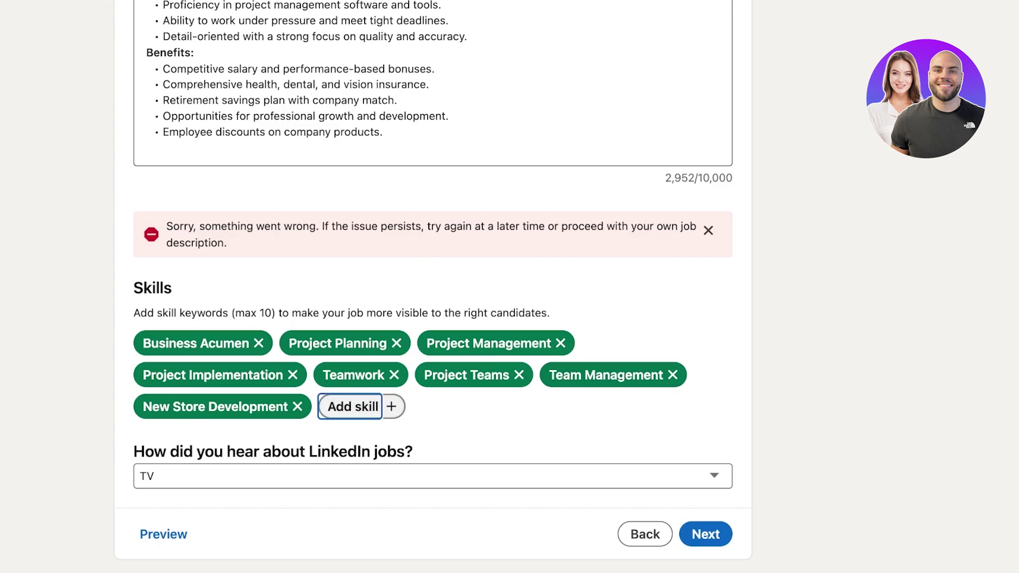
type("finan")
key("BackSpace")
key("BackSpace")
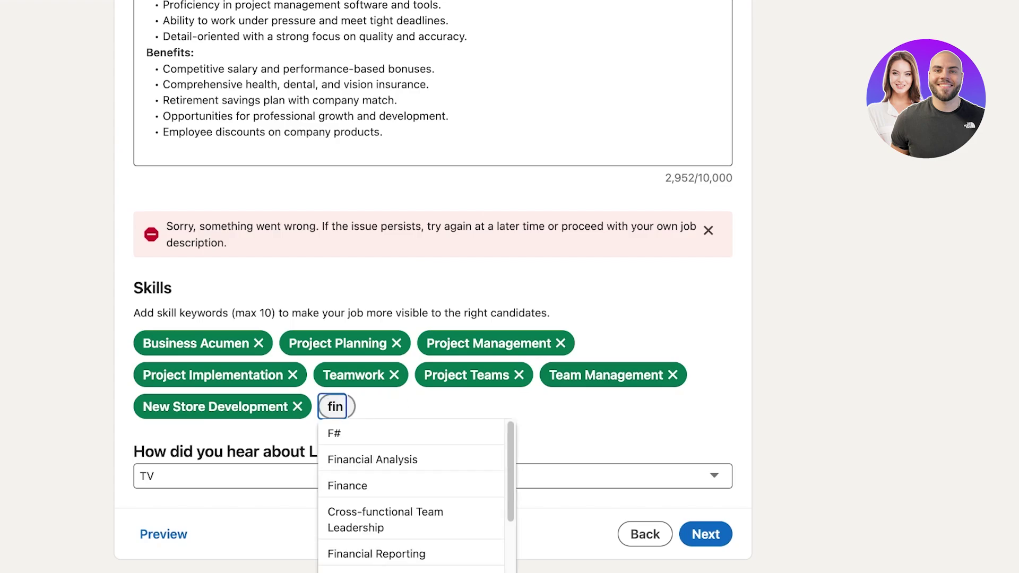
key("BackSpace")
key("BackSpace")
key("BackSpace")
type("bud")
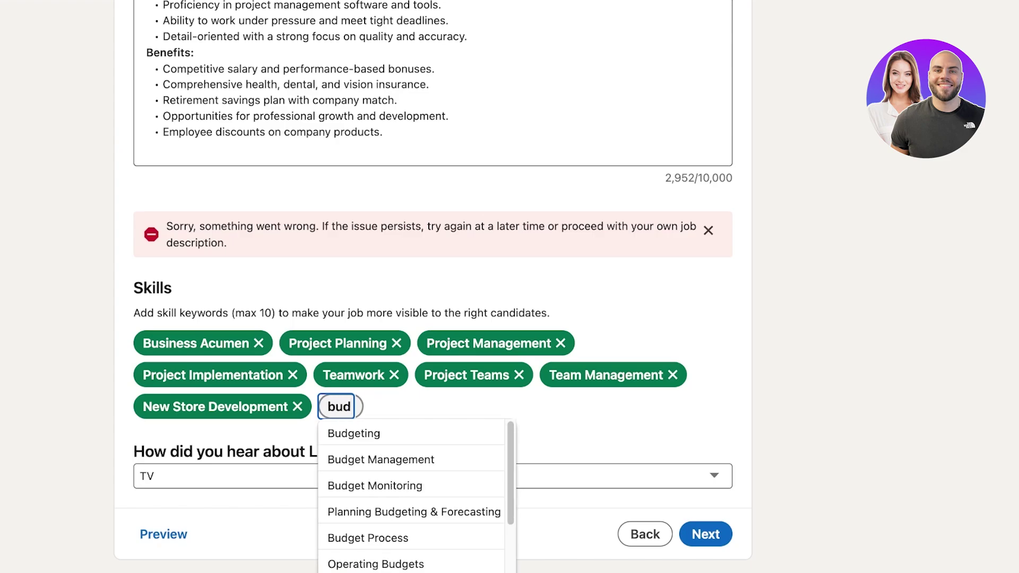
key("Down")
key("Return")
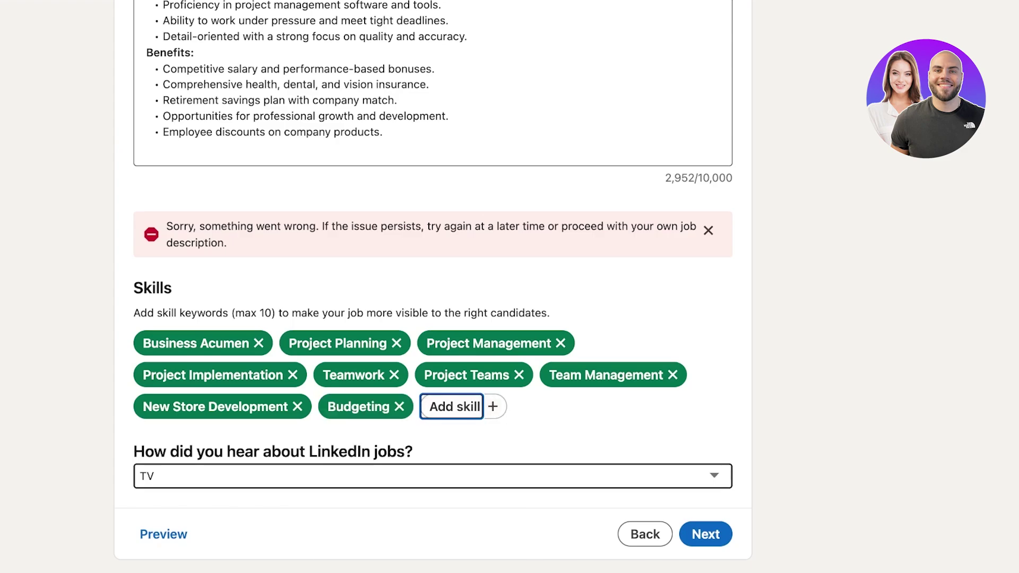
Add New Store Openings as a skill
type("a")
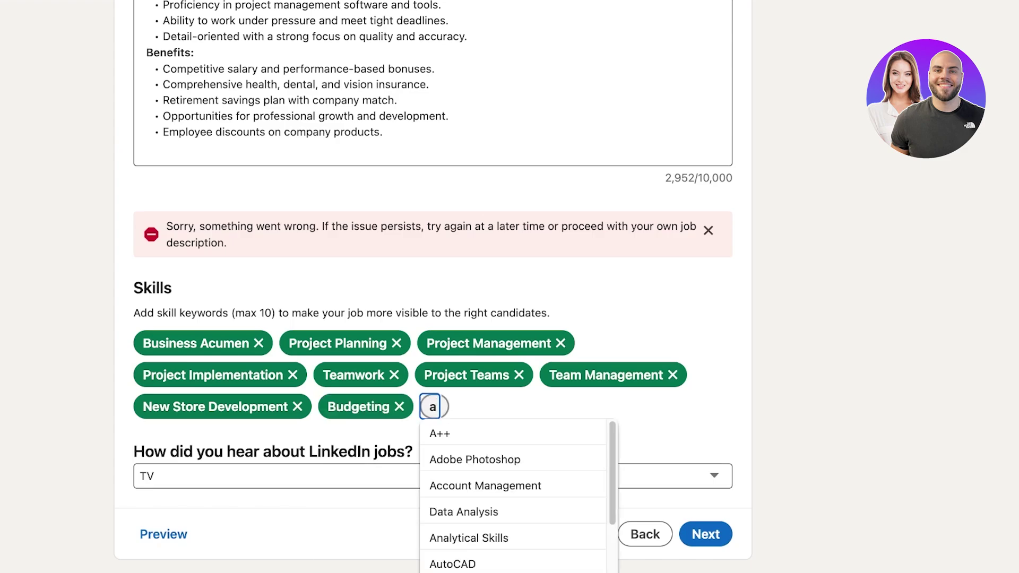
key("BackSpace")
type("store")
key("Down")
key("Down")
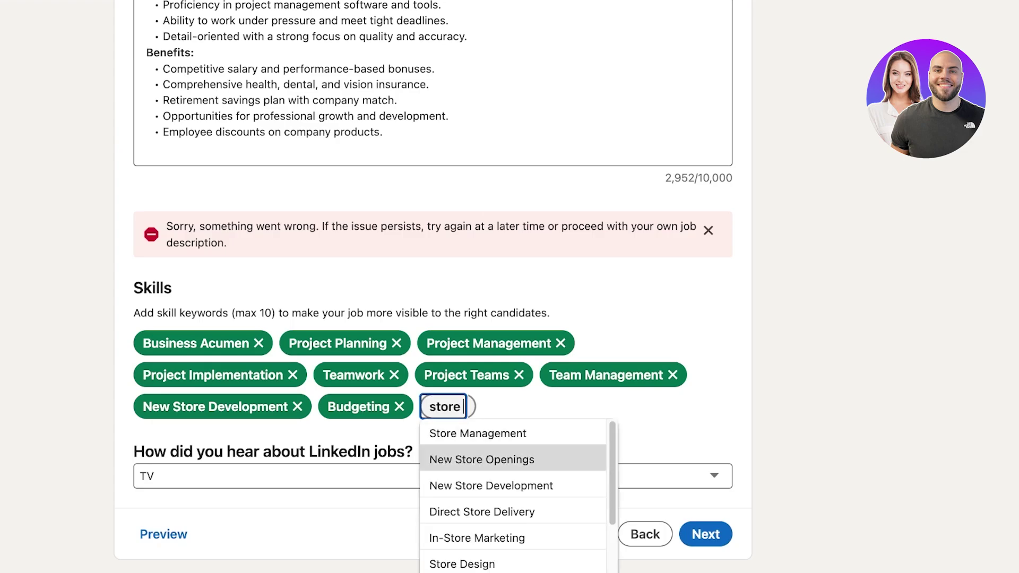
key("Return")
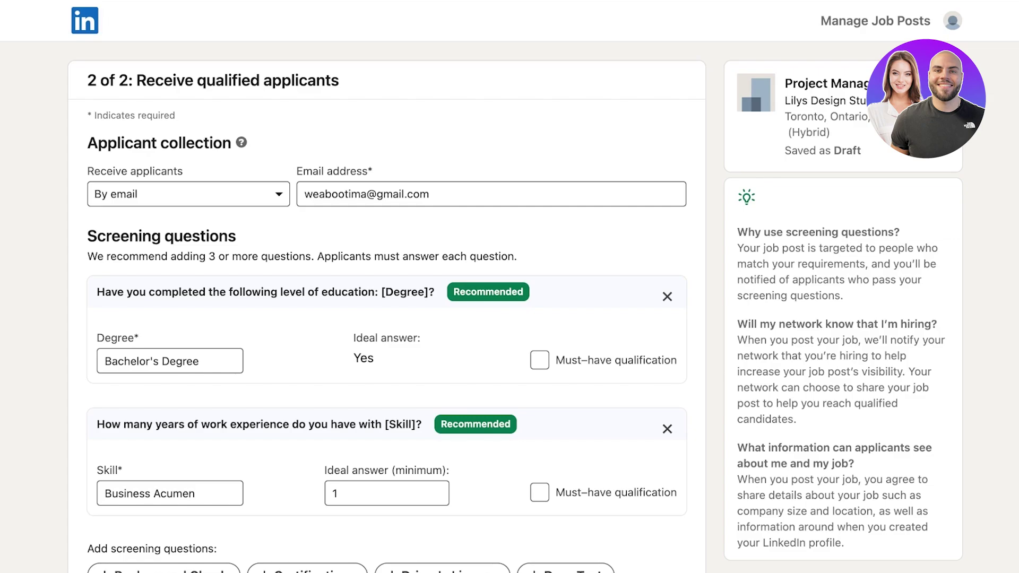
Choose By email for receiving applicants and enter the contact e-mail address
left_click(188, 194)
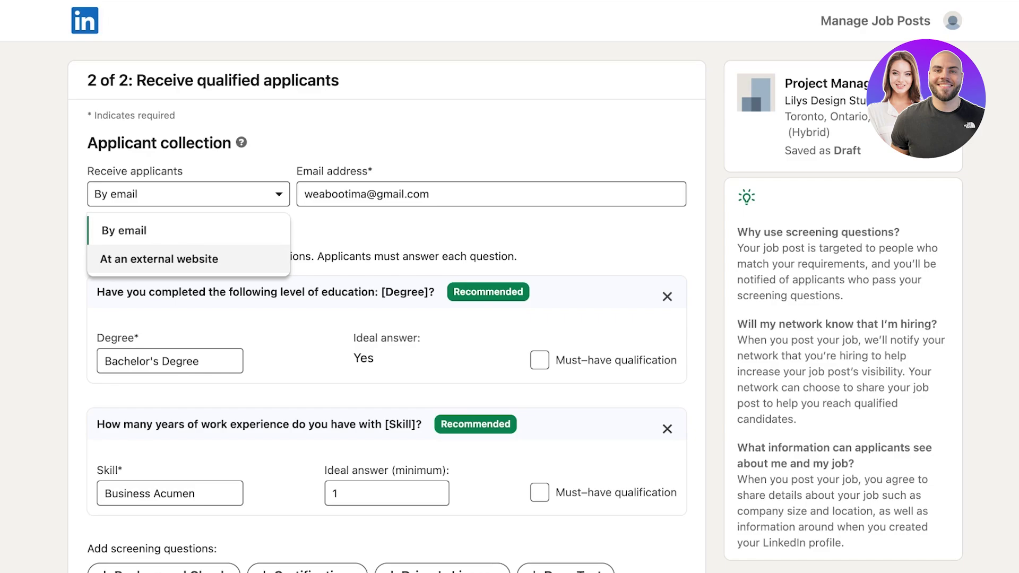
key("Up")
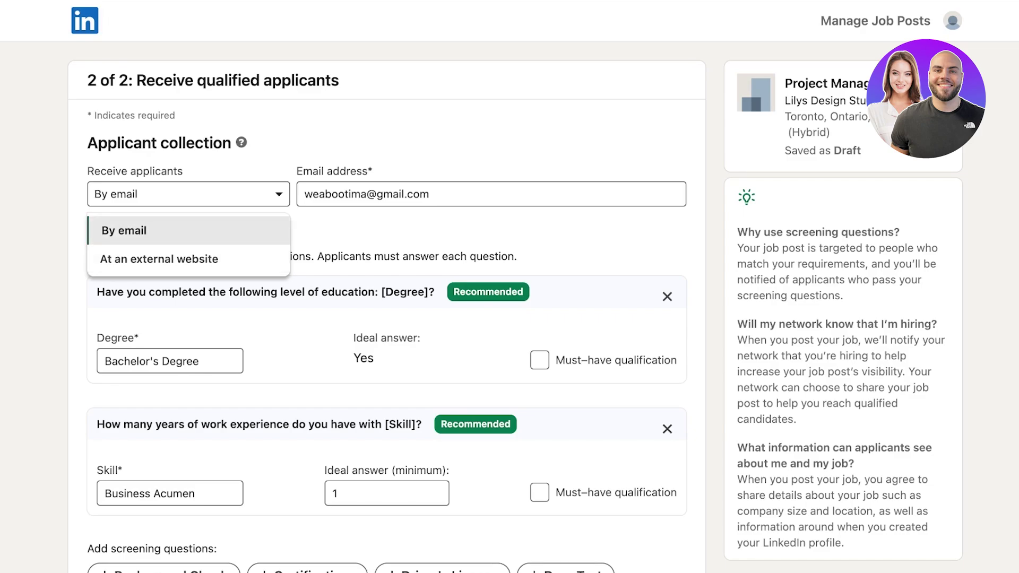
key("Return")
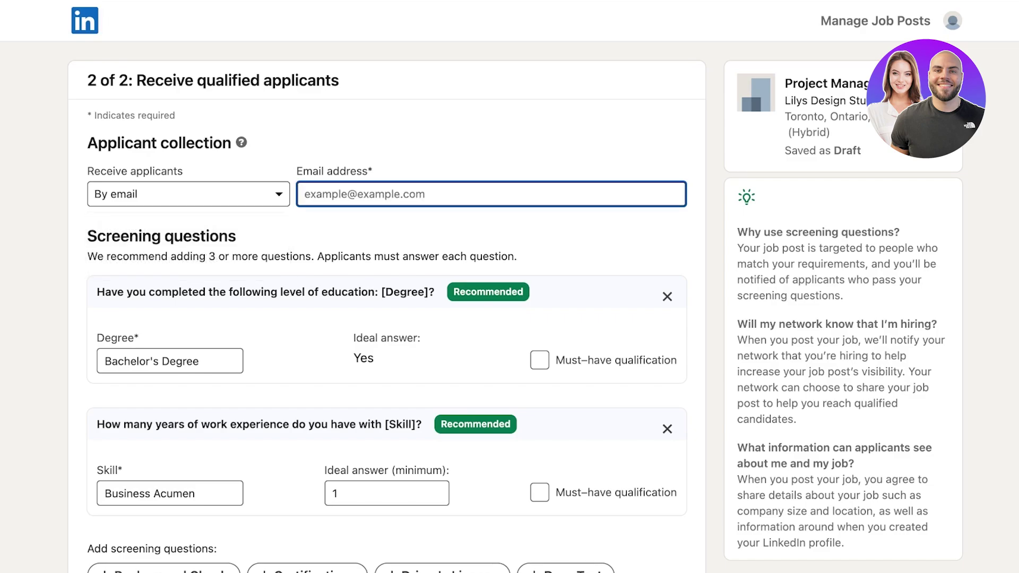
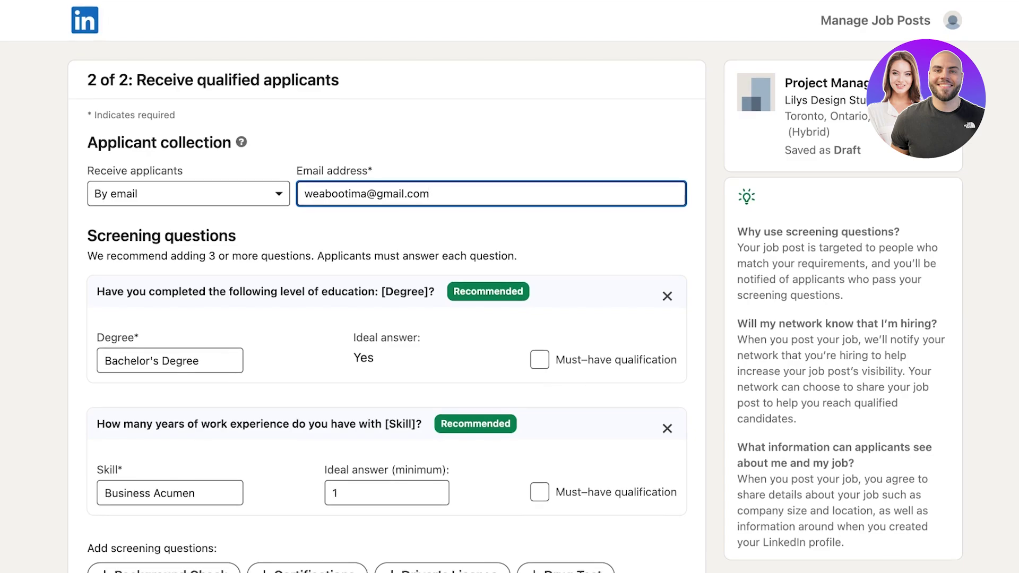
scroll(169, 339, "down", 1)
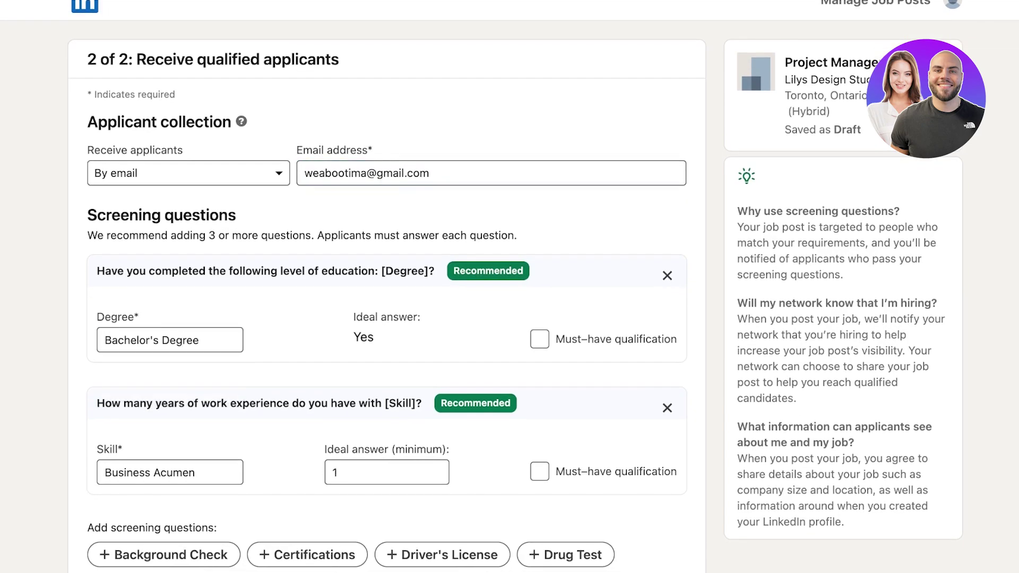
Tick Must-have qualification on the Bachelor's Degree education screening question
left_click(539, 339)
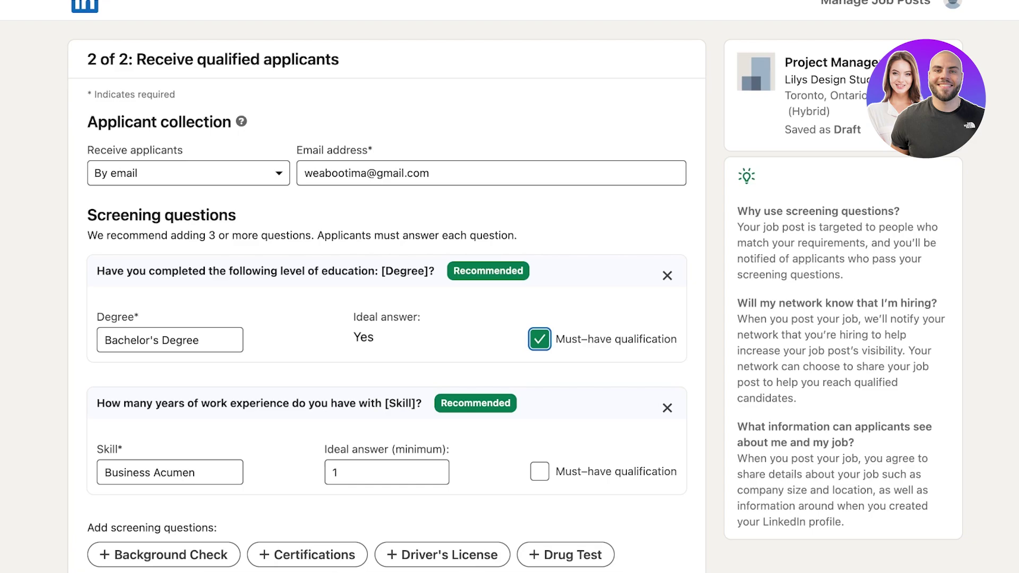
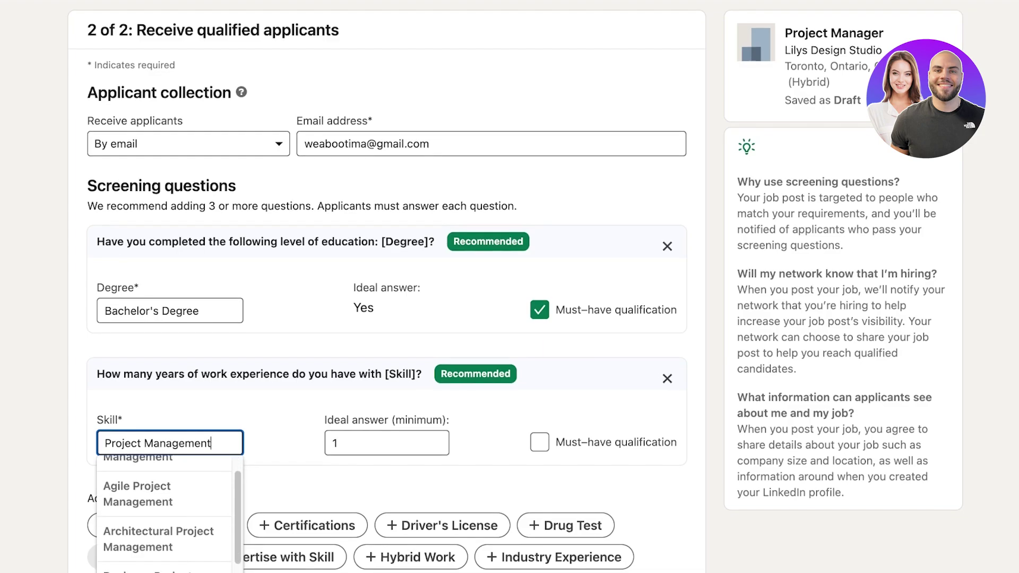
Make Business Project Management the skill question and mark it must-have
left_click(139, 510)
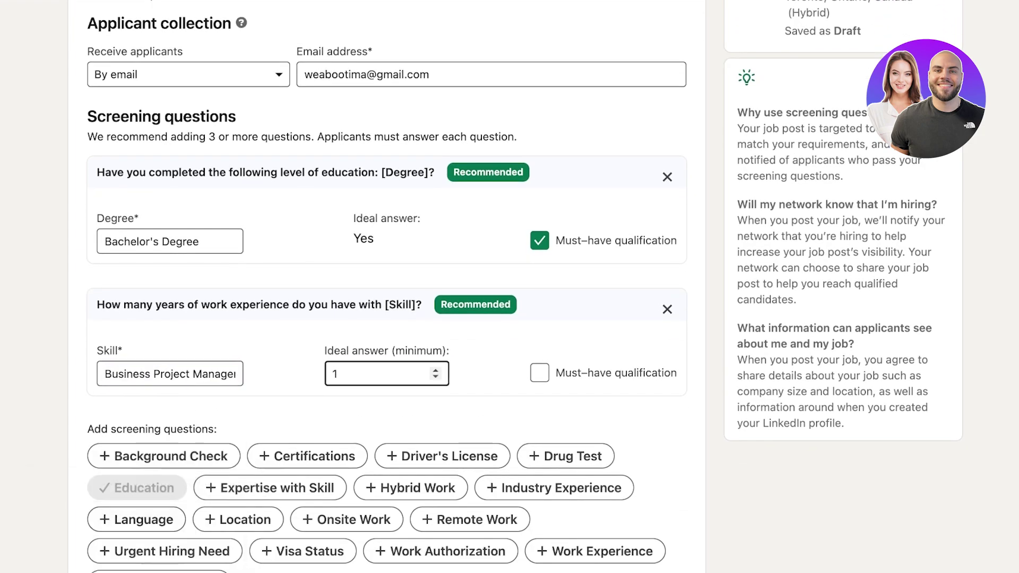
left_click(372, 373)
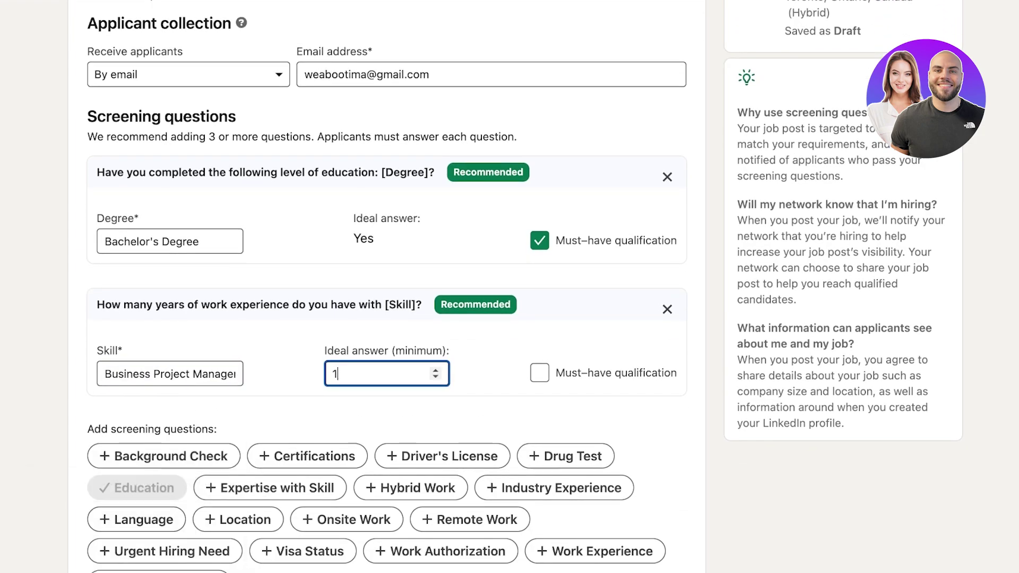
left_click(540, 373)
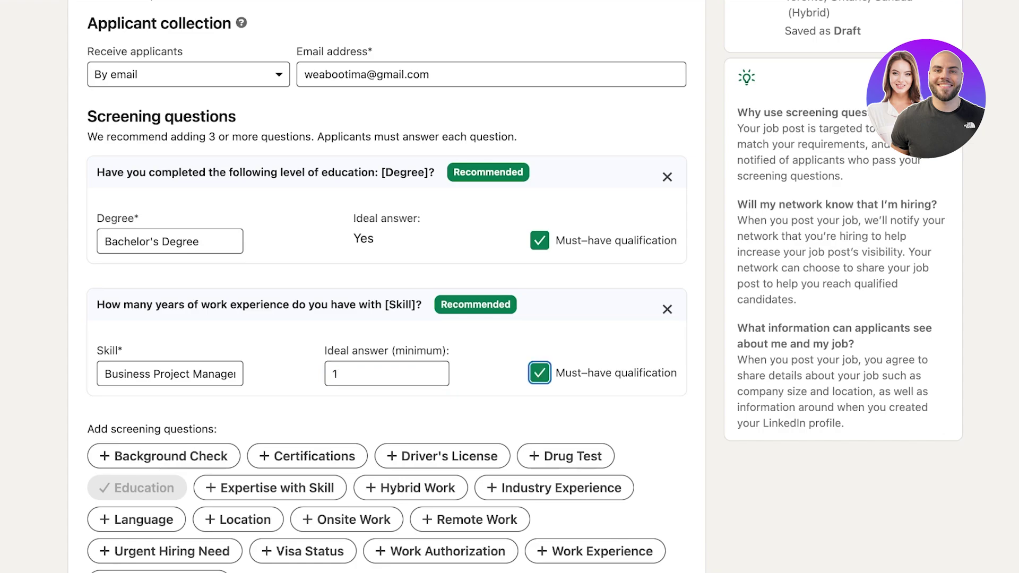
scroll(387, 286, "down", 4)
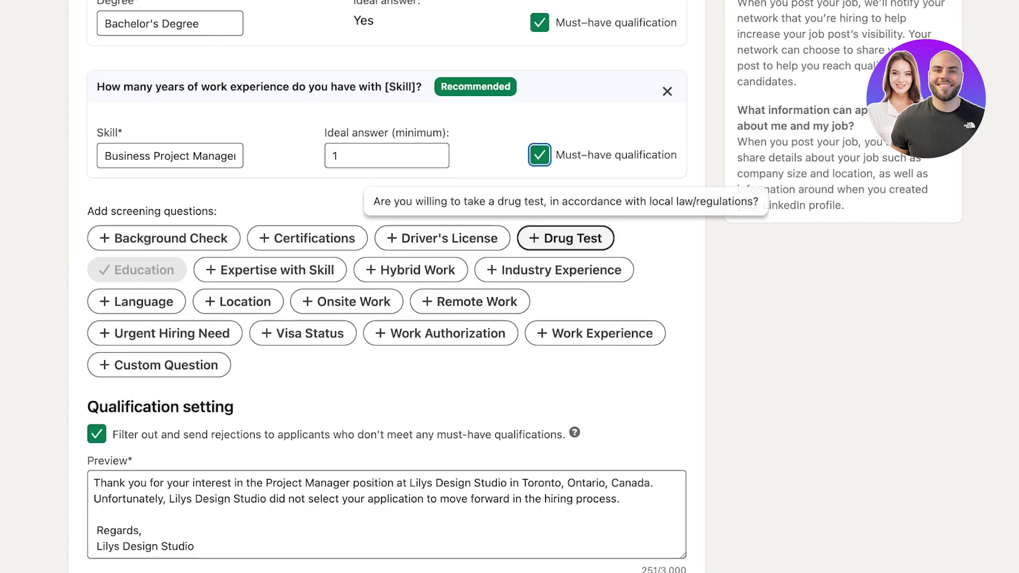
Add a must-have question requiring 3 years of Project Management job-function experience
left_click(595, 333)
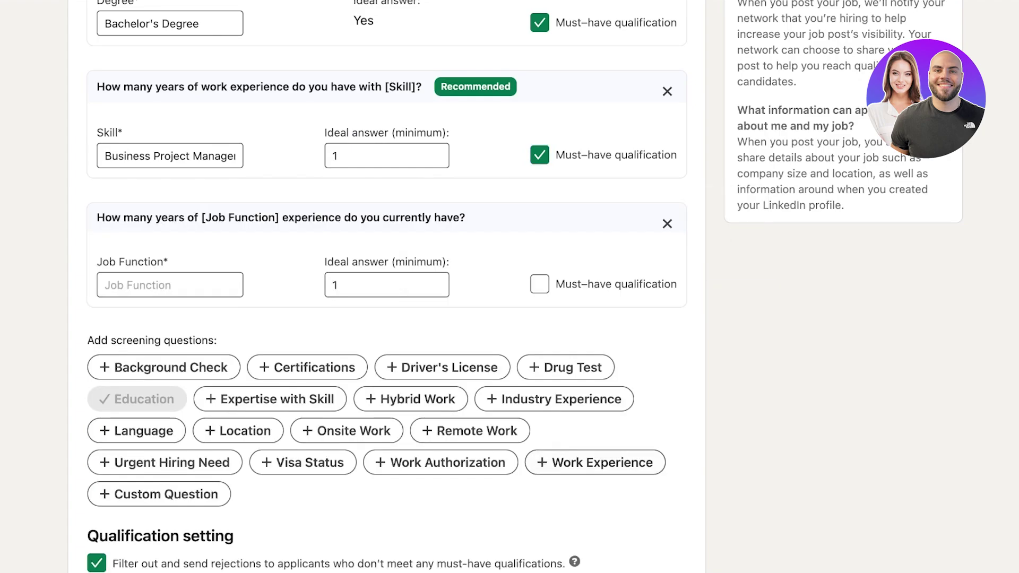
left_click(170, 285)
type("Proje")
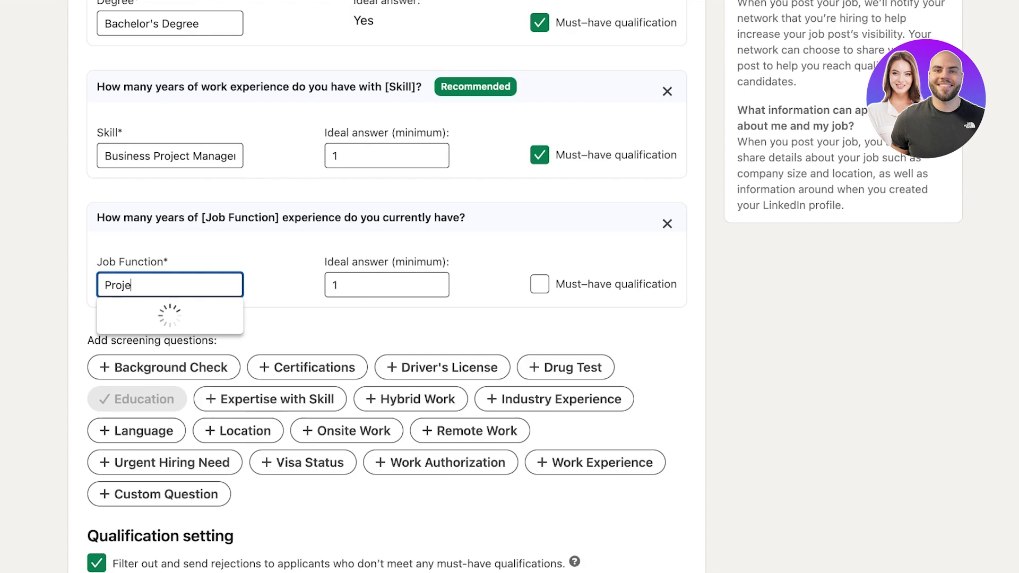
type("ct Man")
left_click(158, 311)
left_click(386, 285)
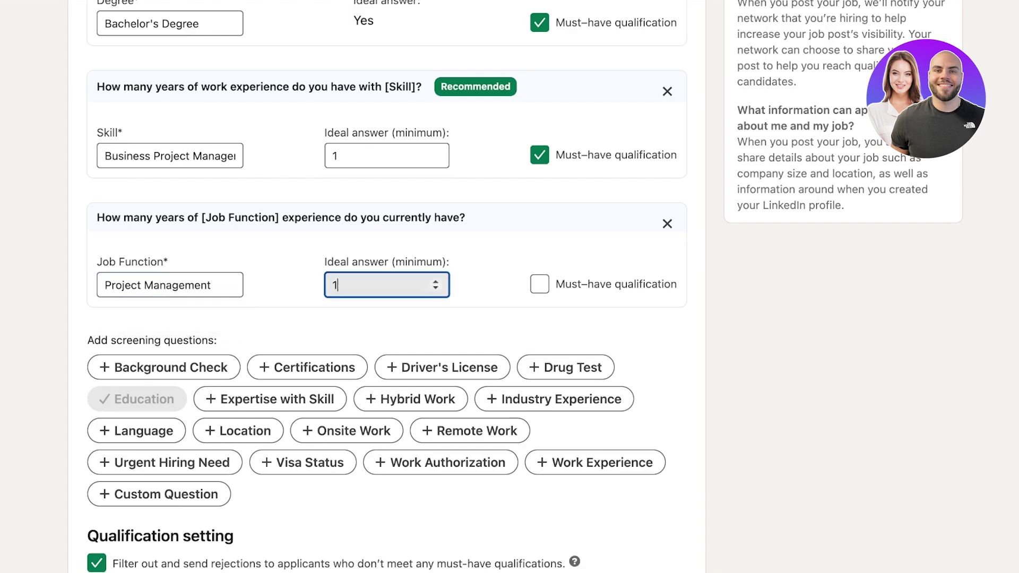
key("BackSpace")
type("4")
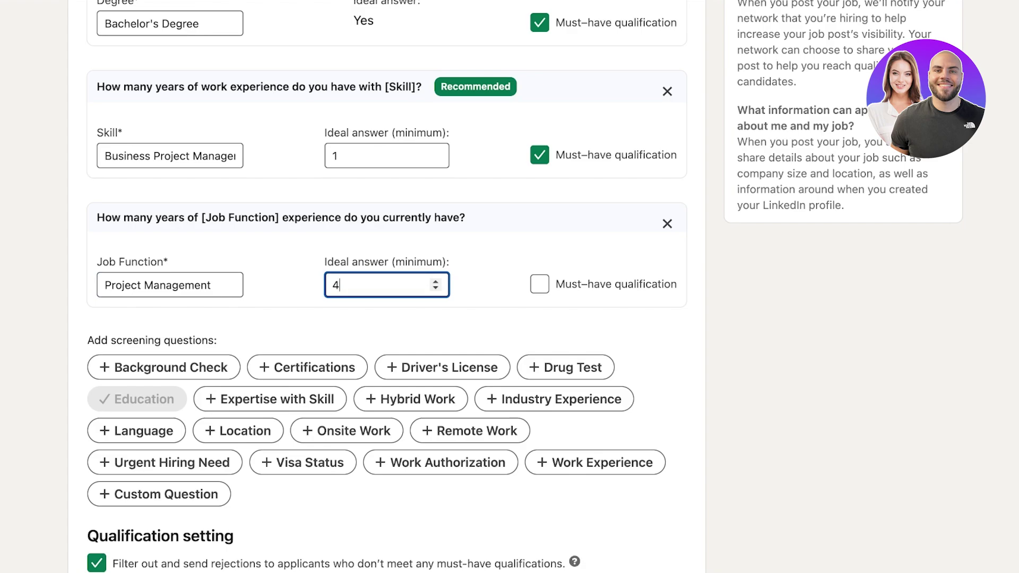
key("BackSpace")
type("3")
key("Tab")
key("space")
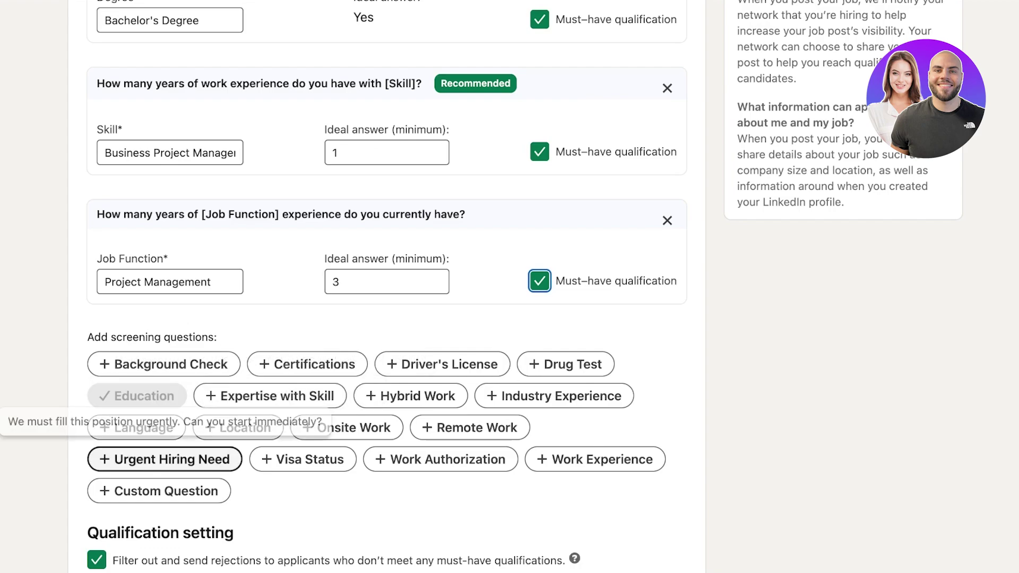
Review the default rejection message preview, keep it, and submit the screening questions
scroll(372, 371, "down", 1)
scroll(303, 282, "down", 3)
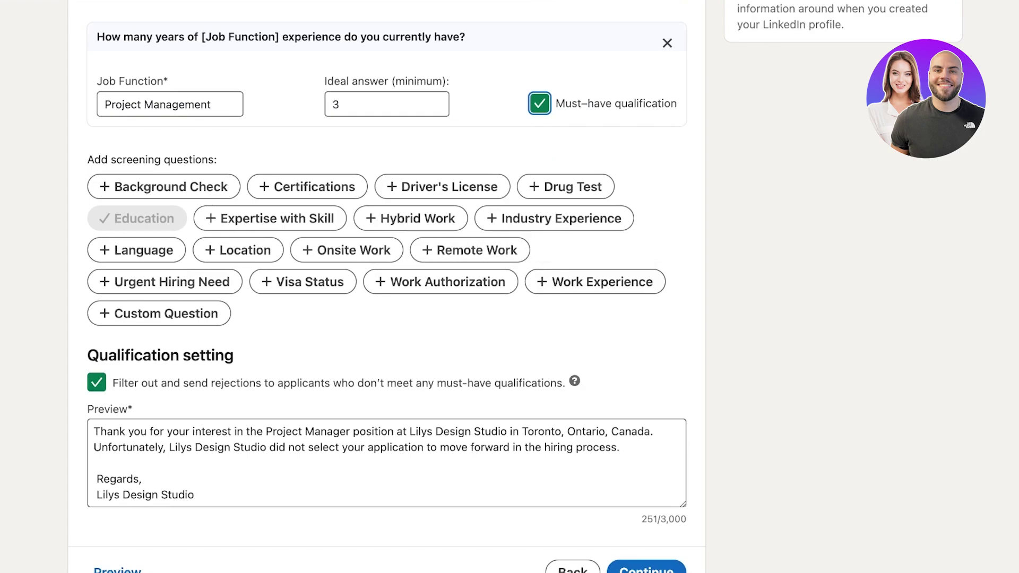
scroll(372, 286, "down", 1)
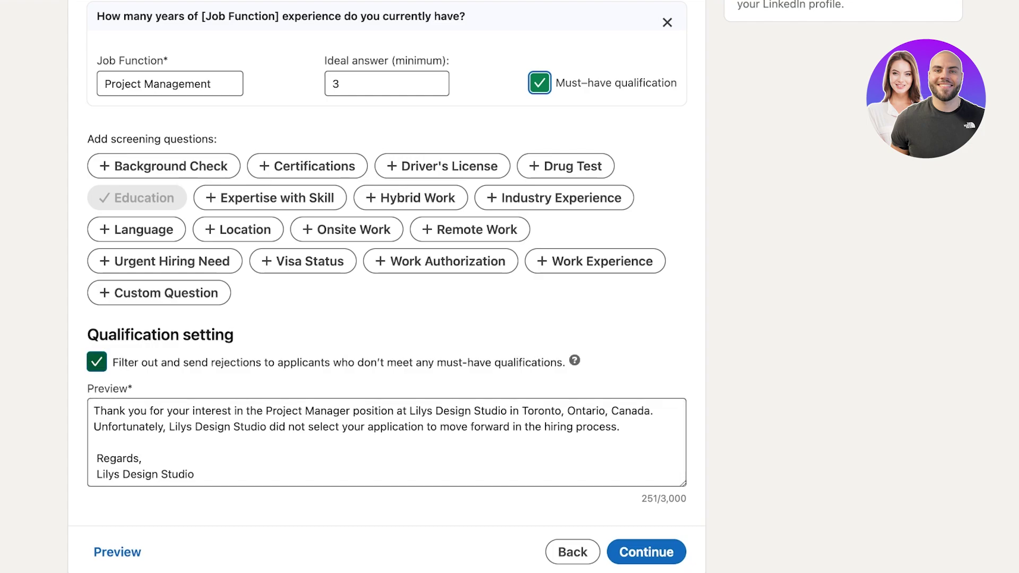
scroll(387, 287, "up", 2)
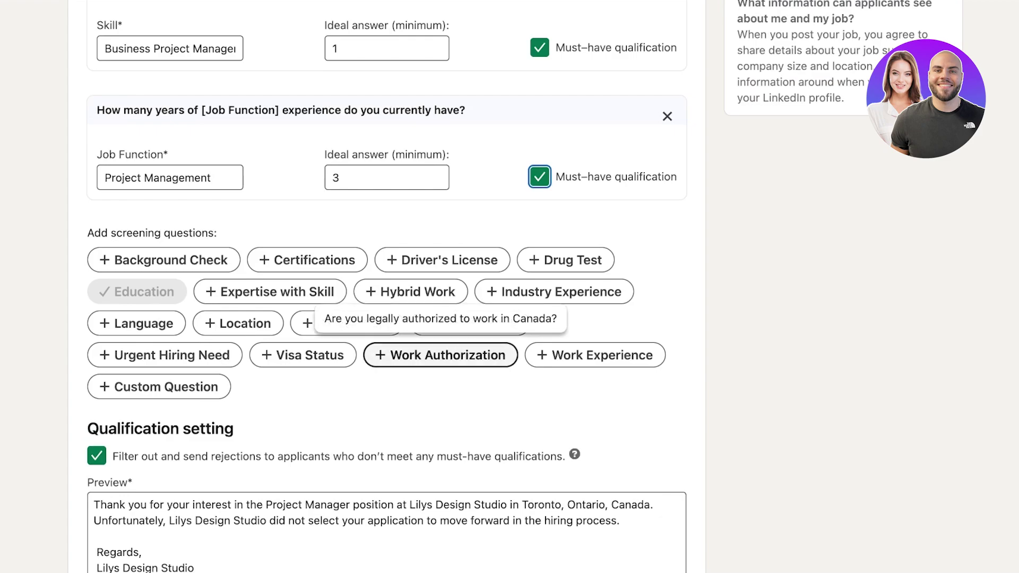
scroll(387, 287, "up", 1)
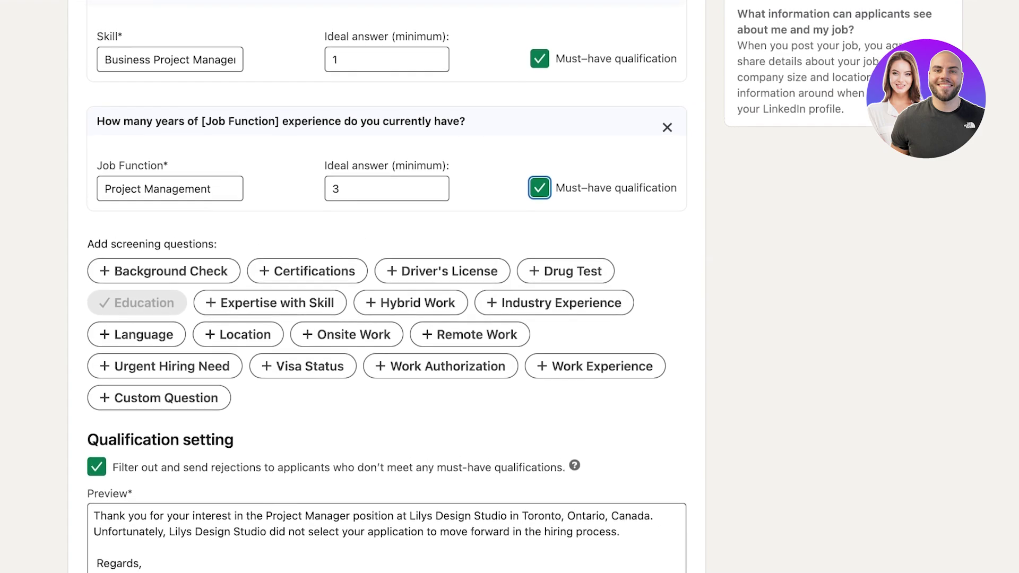
scroll(386, 286, "up", 1)
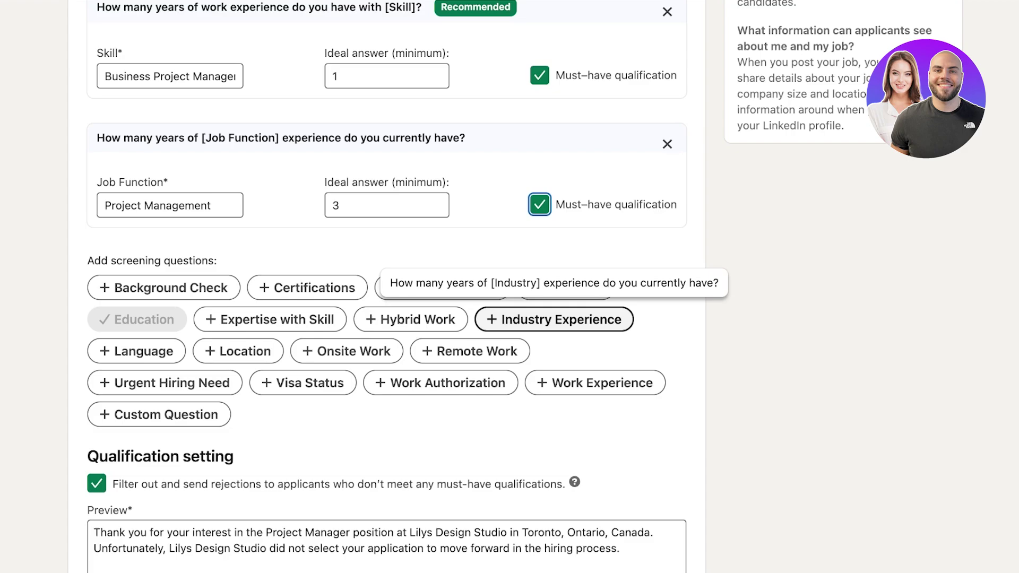
scroll(554, 319, "up", 4)
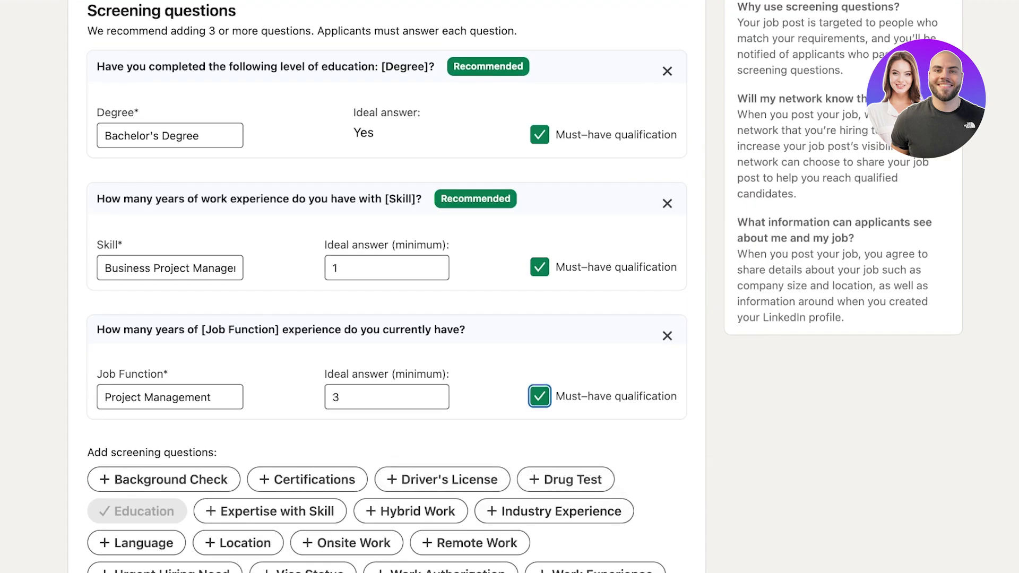
scroll(305, 243, "down", 6)
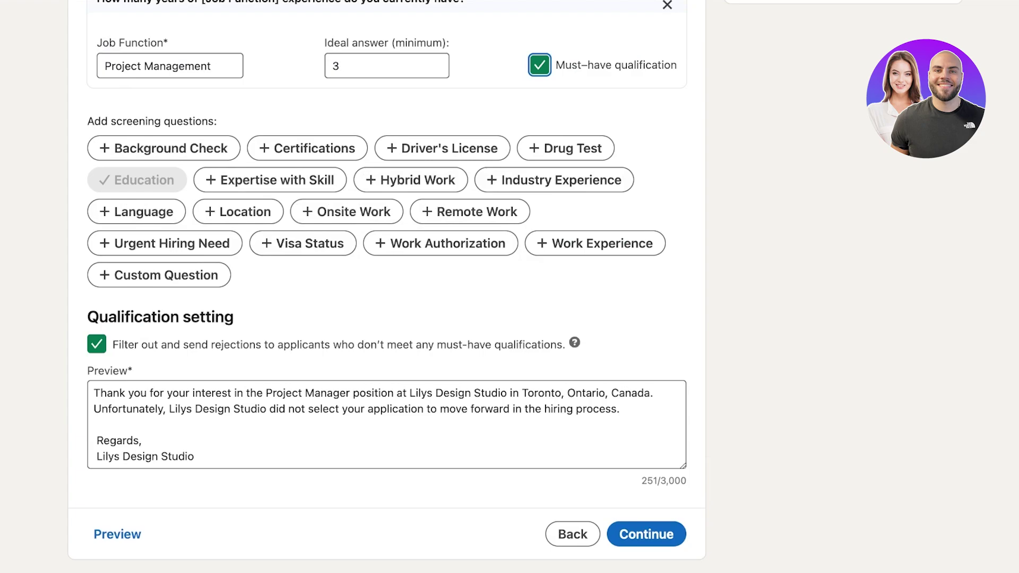
left_click(387, 425)
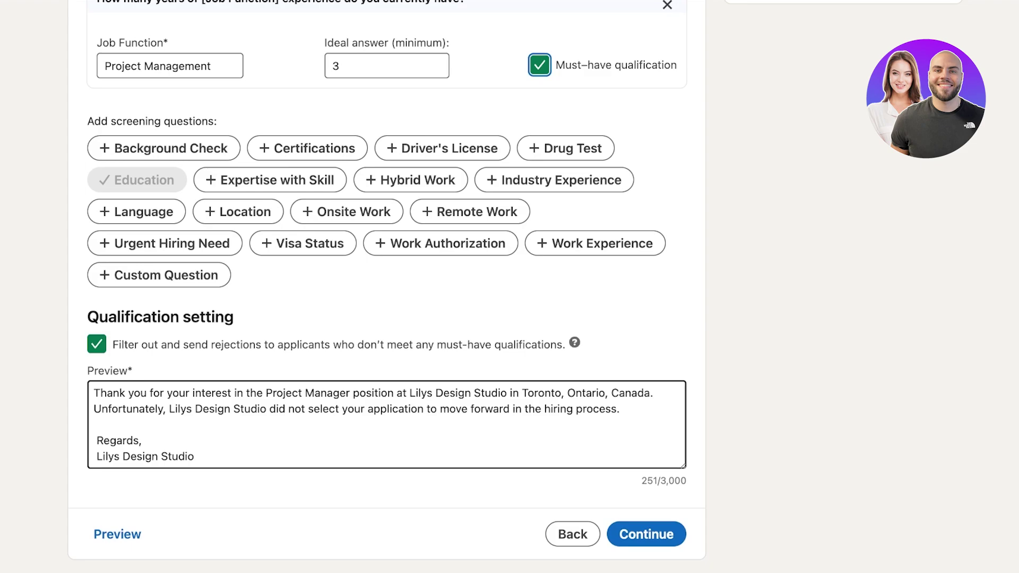
left_click(646, 534)
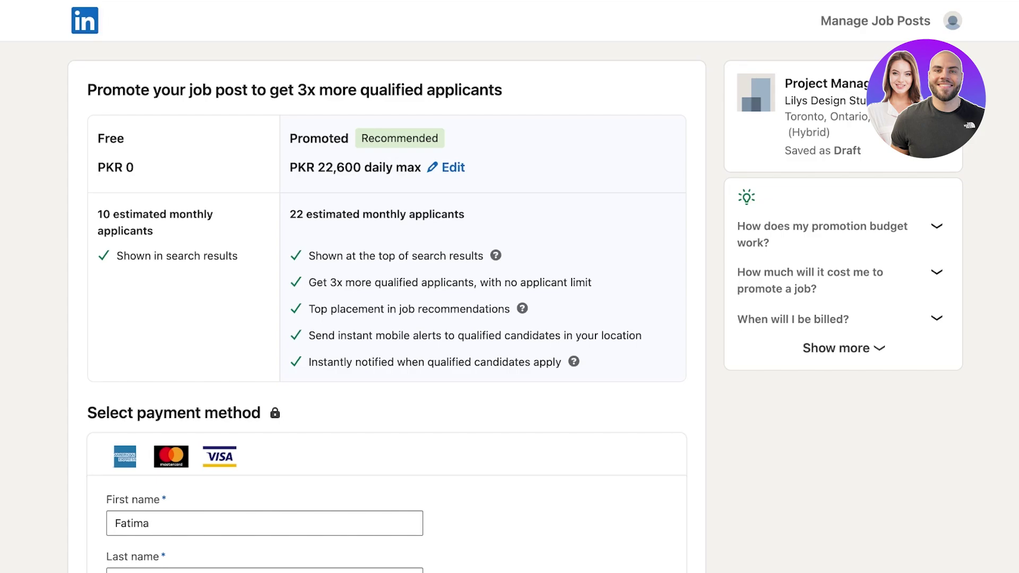
Highlight what the free PKR 0 post option includes on the promotion page
left_click_drag(98, 214, 237, 256)
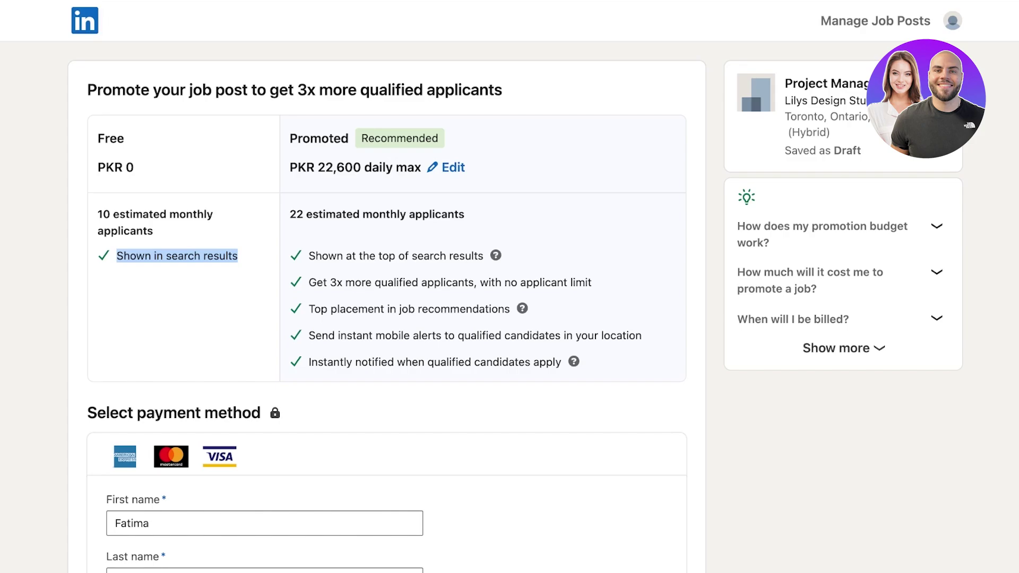
left_click(453, 167)
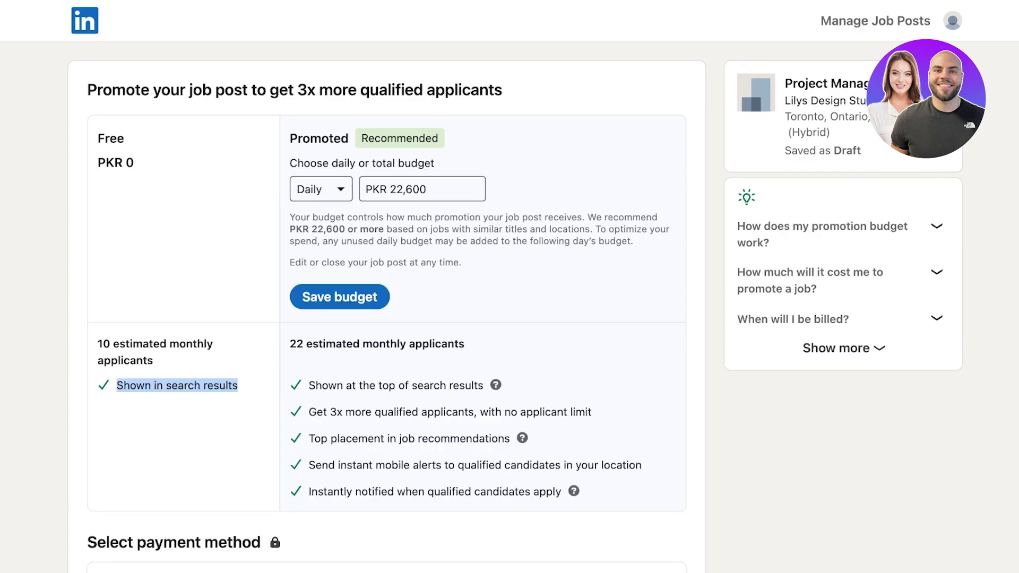
left_click(422, 189)
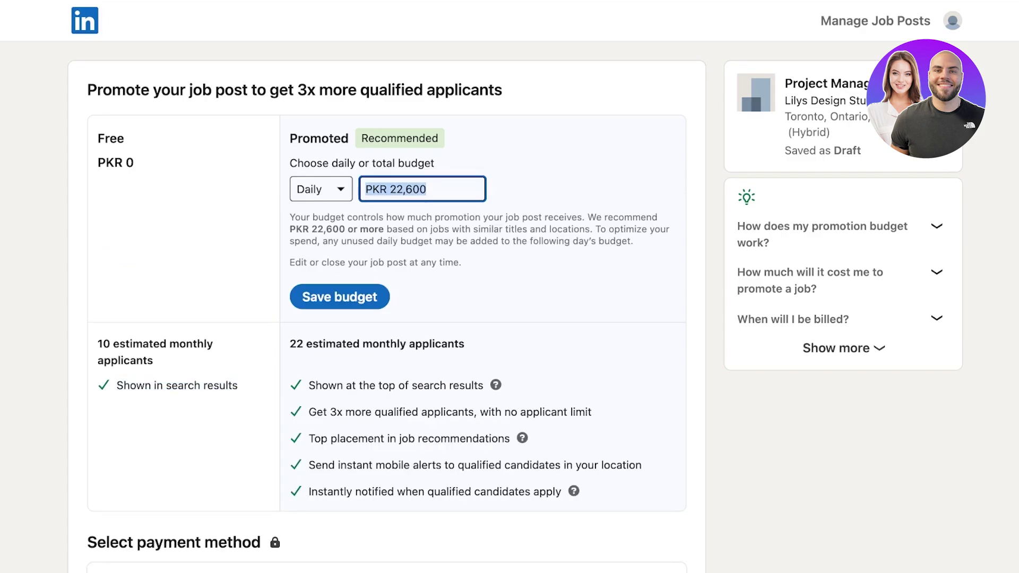
left_click(320, 189)
left_click(334, 265)
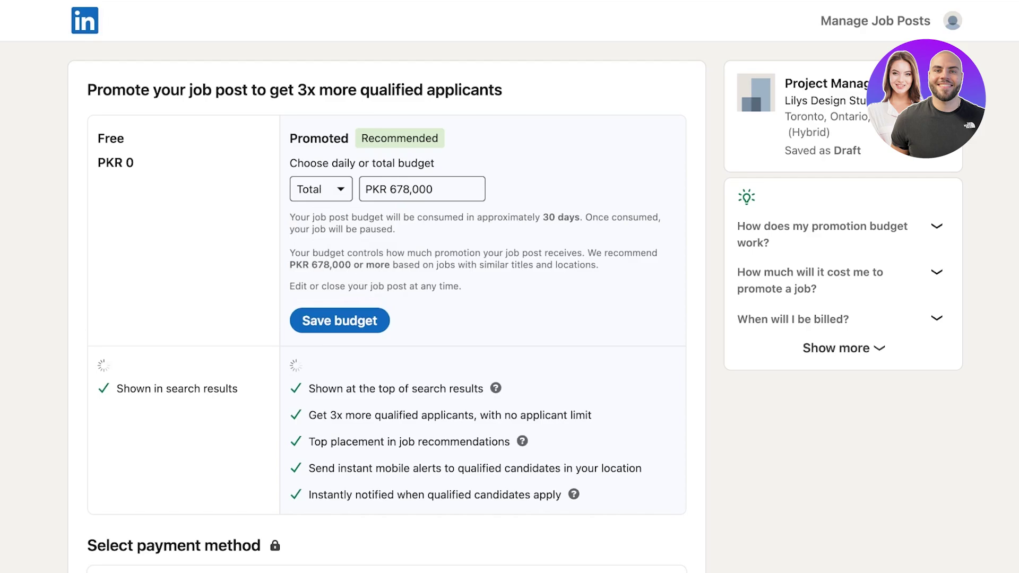
key("ctrl+a")
left_click(320, 189)
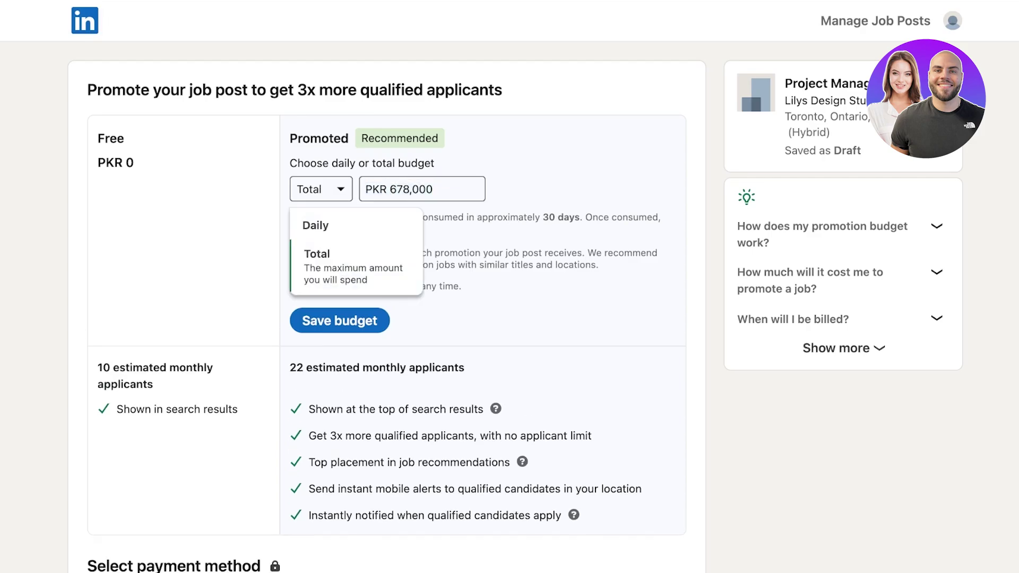
left_click(318, 225)
scroll(387, 371, "down", 7)
scroll(387, 286, "down", 6)
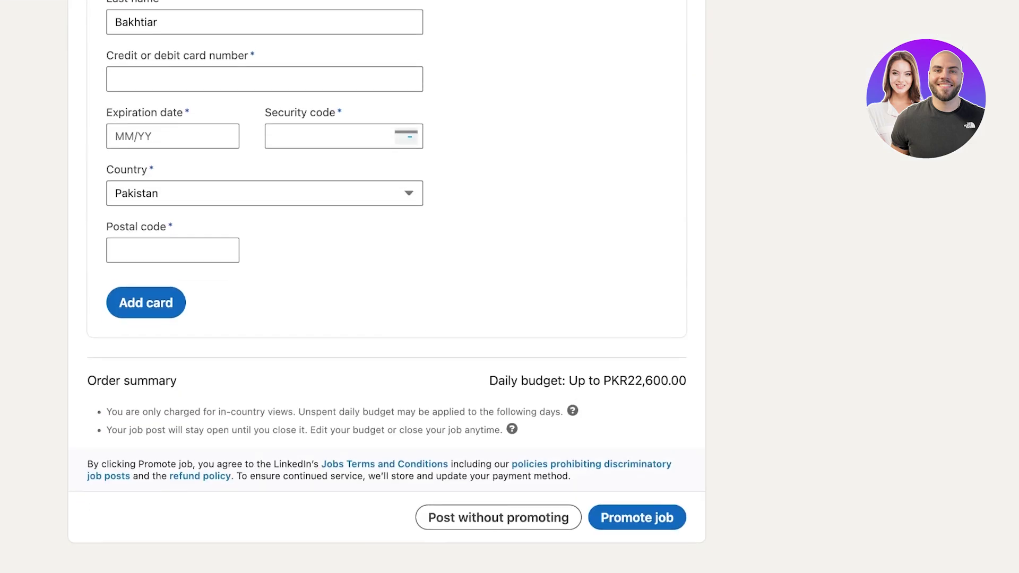
scroll(387, 287, "up", 13)
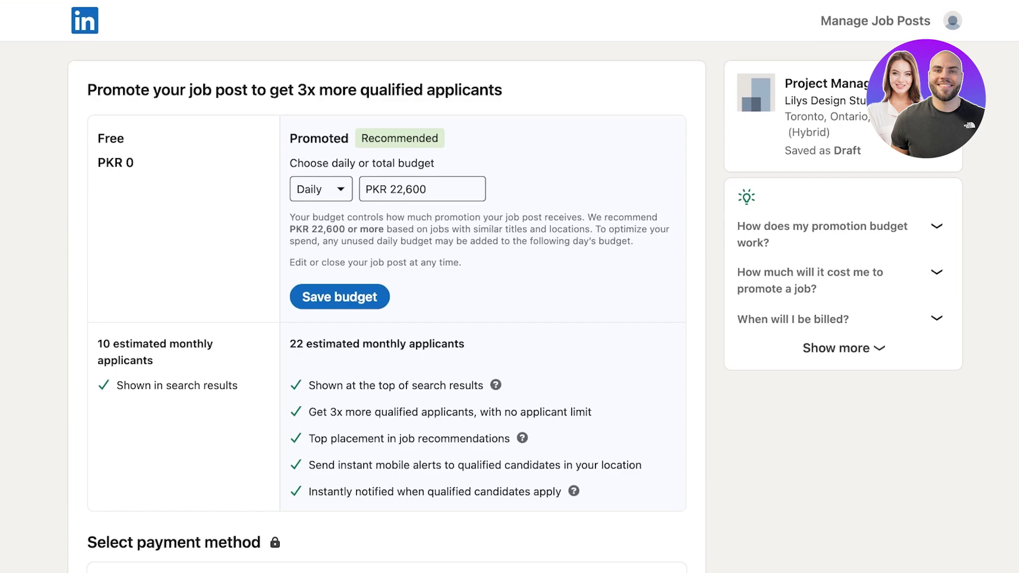
scroll(387, 286, "down", 12)
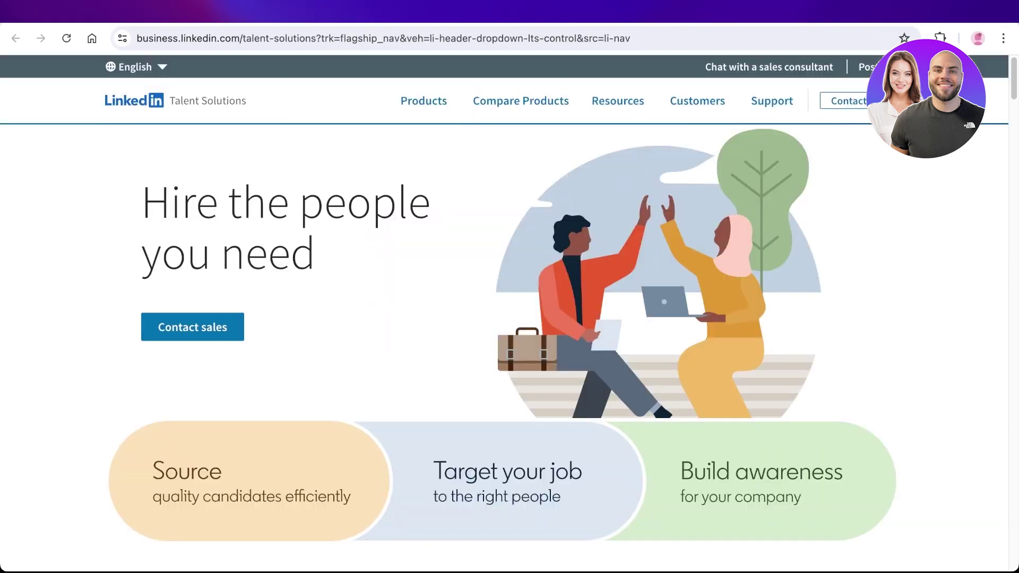
Scroll down the Talent Solutions home page to the LinkedIn Recruiter product card
scroll(504, 345, "down", 3)
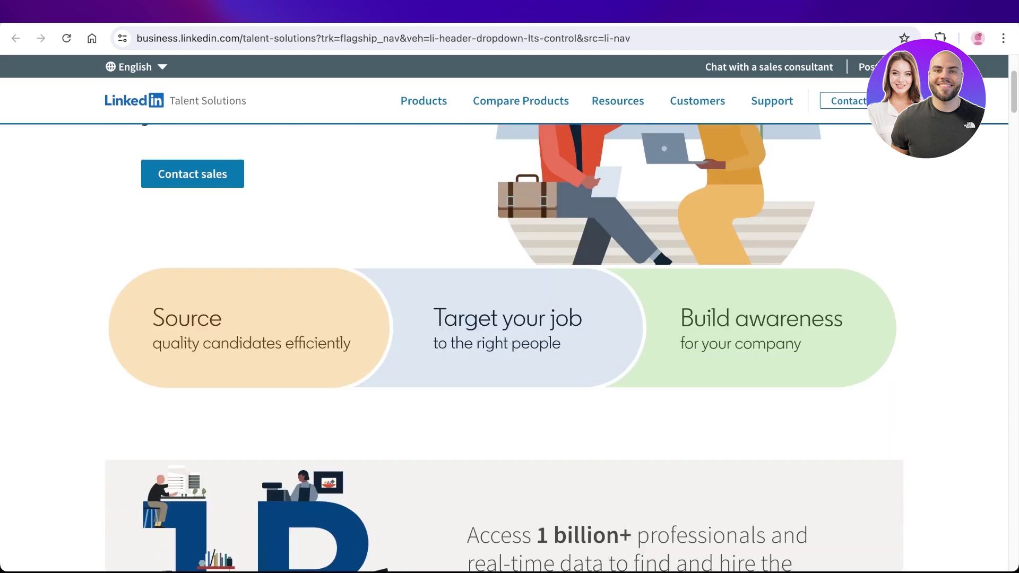
scroll(663, 562, "down", 12)
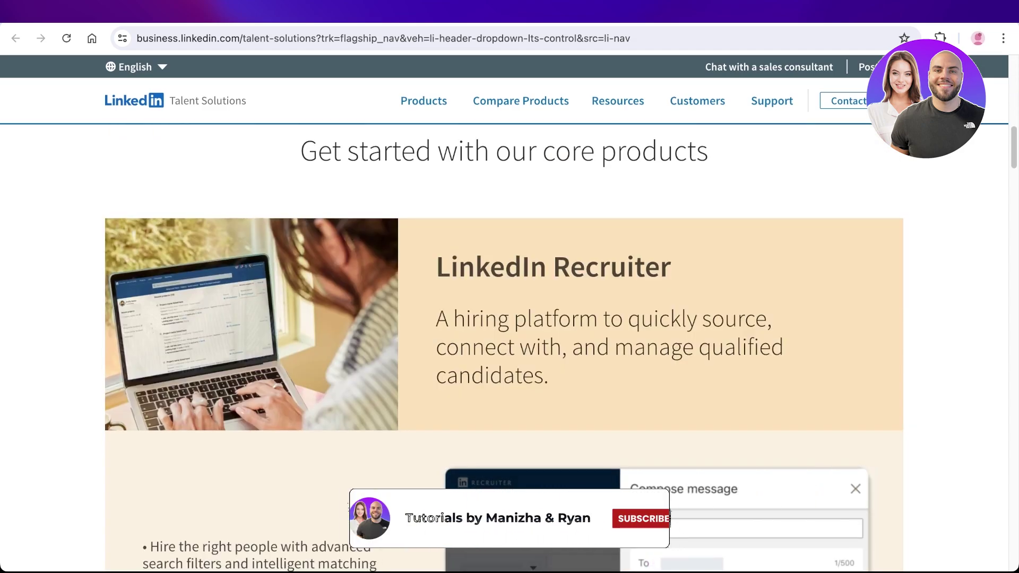
scroll(663, 561, "down", 3)
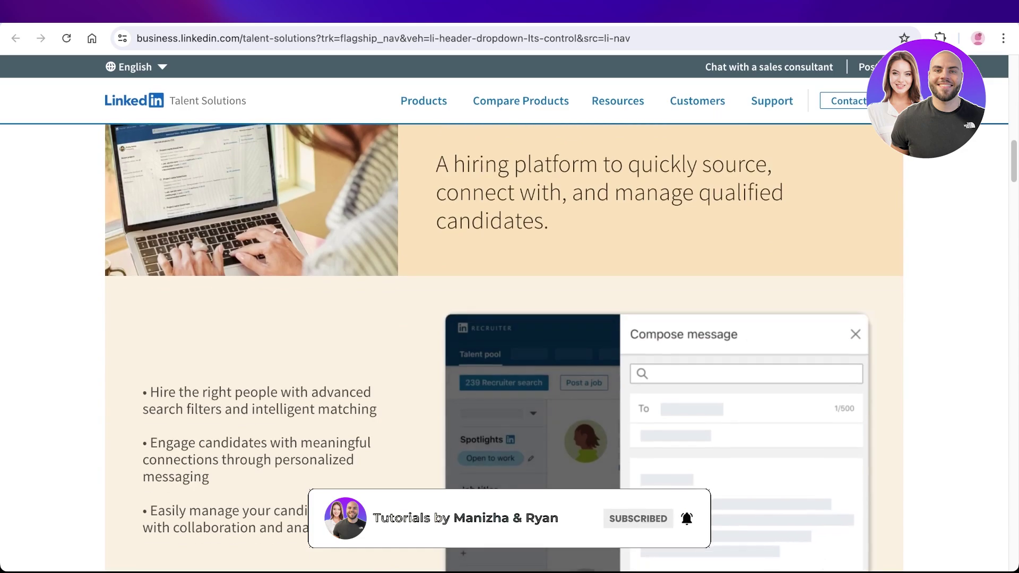